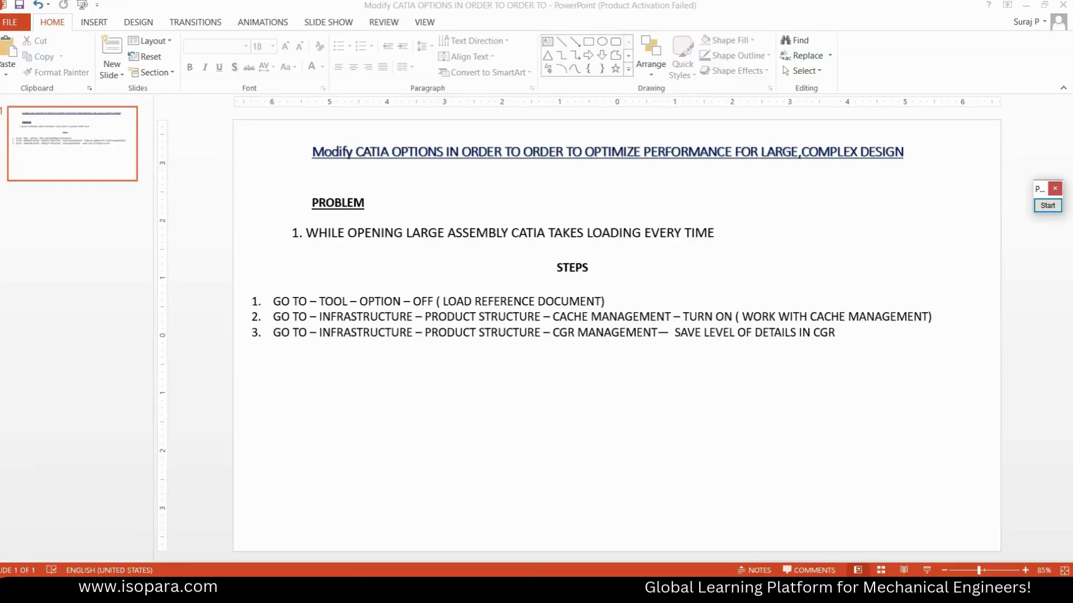
Underline the key words of the slide title with the screen pen.
left_click(1047, 206)
left_click_drag(313, 166, 520, 172)
mouse_move(359, 166)
left_mouse_down()
mouse_move(334, 169)
mouse_move(445, 168)
left_mouse_up()
mouse_move(611, 168)
left_mouse_down()
mouse_move(909, 171)
mouse_move(910, 183)
mouse_move(923, 170)
left_mouse_up()
Underline the problem statement about slow large-assembly loading, then end the screen drawing.
left_click_drag(310, 249, 574, 247)
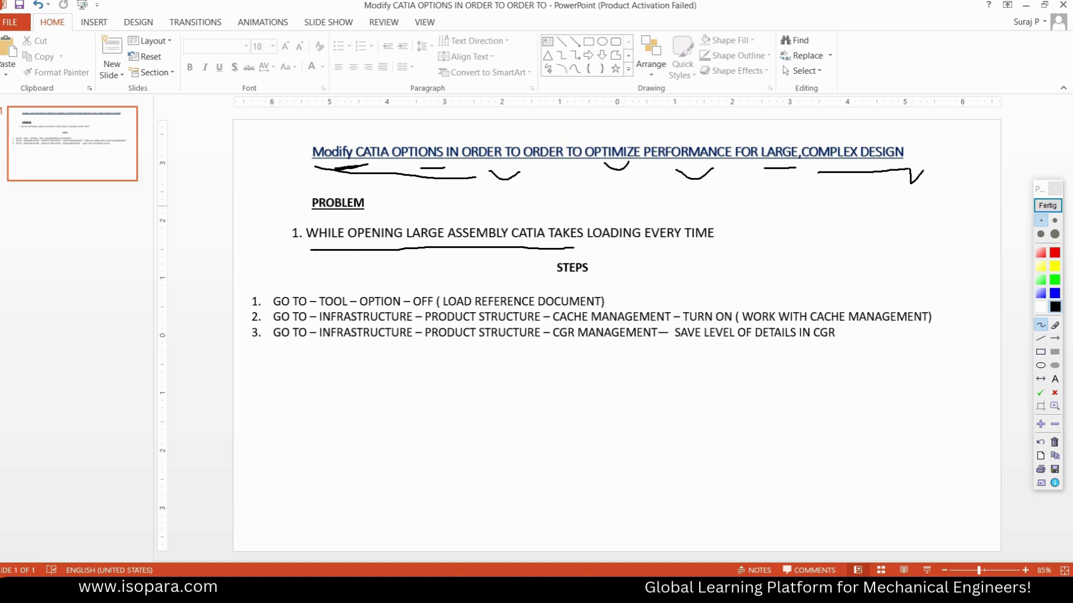
mouse_move(499, 246)
left_mouse_down()
mouse_move(588, 251)
mouse_move(578, 251)
left_mouse_up()
left_click_drag(473, 255, 591, 253)
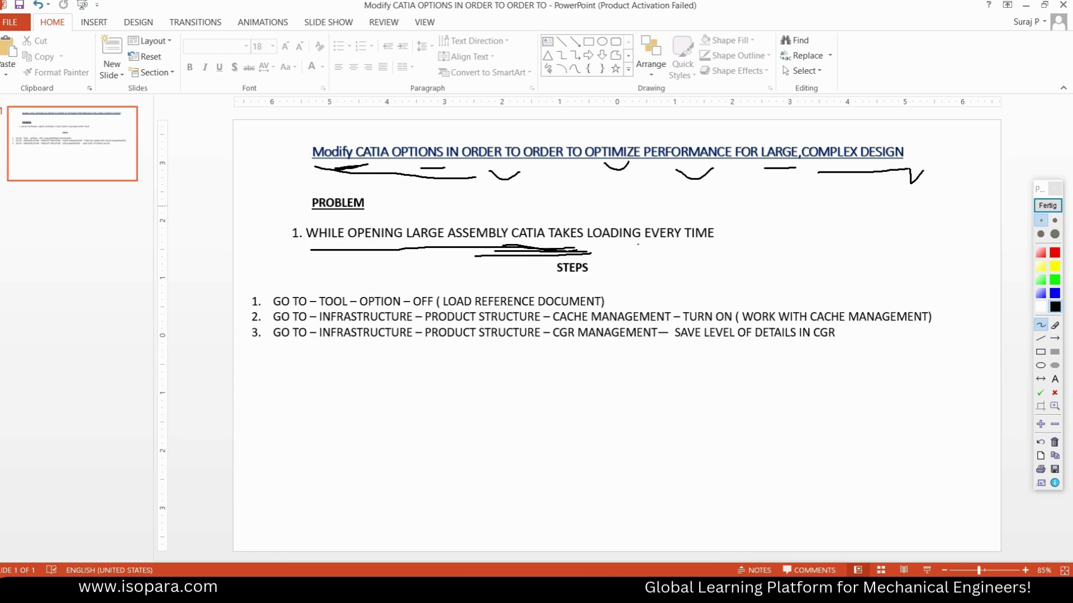
left_click_drag(593, 248, 702, 248)
mouse_move(516, 247)
left_mouse_down()
mouse_move(662, 240)
mouse_move(664, 252)
mouse_move(689, 242)
left_mouse_up()
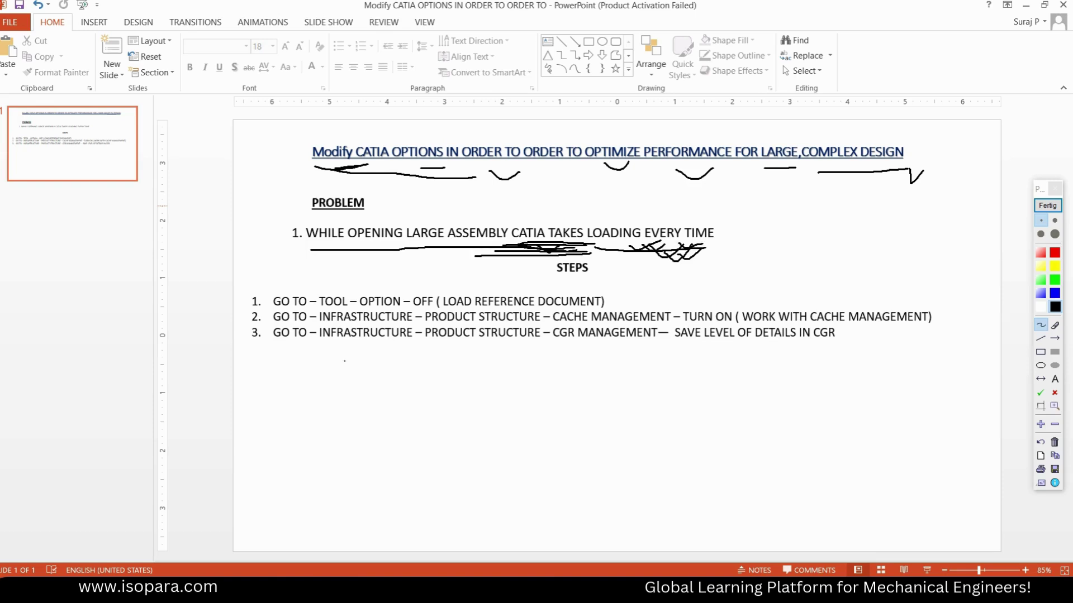
left_click(1047, 205)
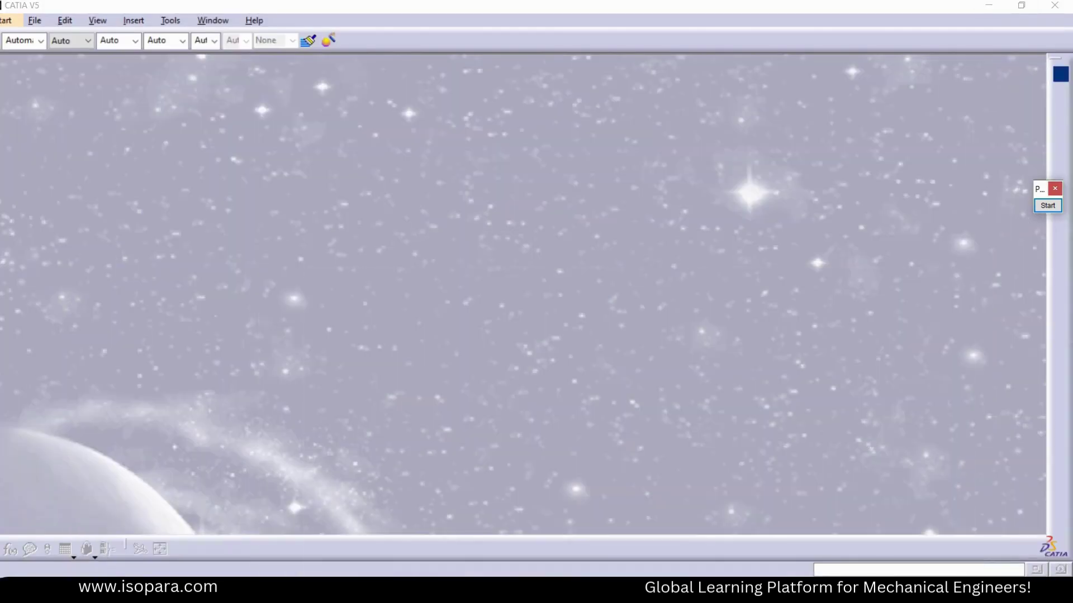
Switch to File Explorer and open the door product file from the 30-04-2024 folder in CATIA.
left_click(1026, 5)
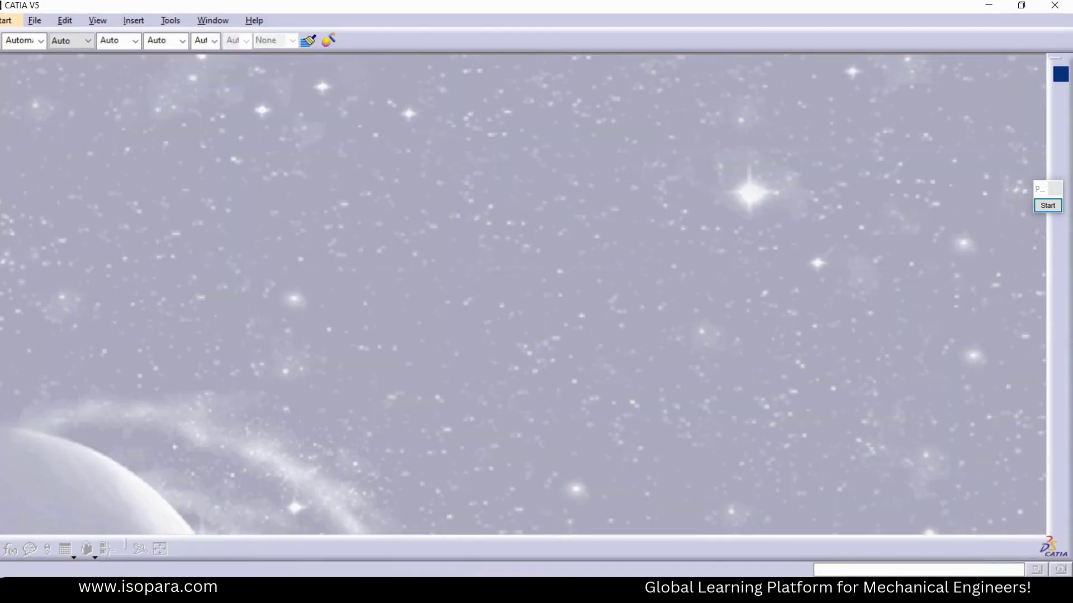
key("alt+Tab")
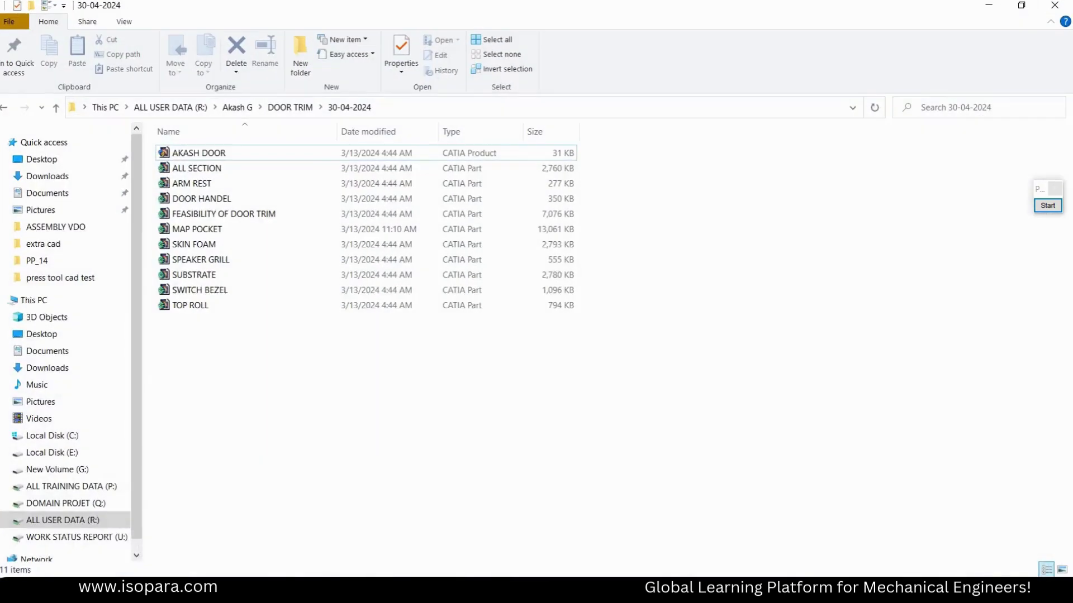
left_click_drag(199, 153, 631, 589)
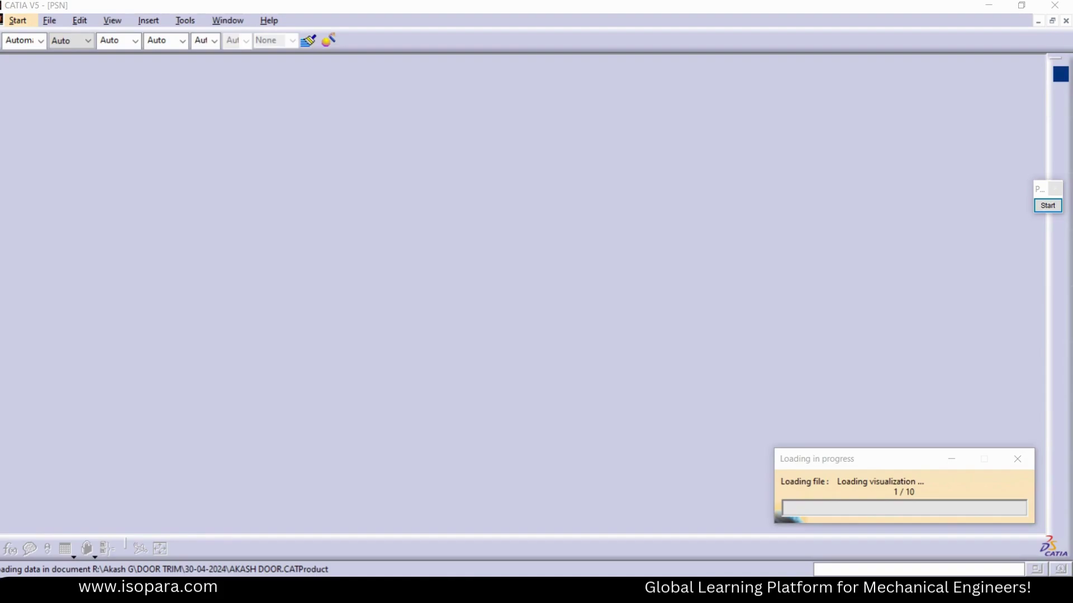
Draw freehand marks on and above the loading progress window with the screen pen.
left_click(1047, 206)
mouse_move(825, 493)
left_mouse_down()
mouse_move(885, 491)
mouse_move(799, 493)
mouse_move(946, 502)
left_mouse_up()
left_click_drag(763, 425, 750, 440)
left_click_drag(690, 425, 726, 446)
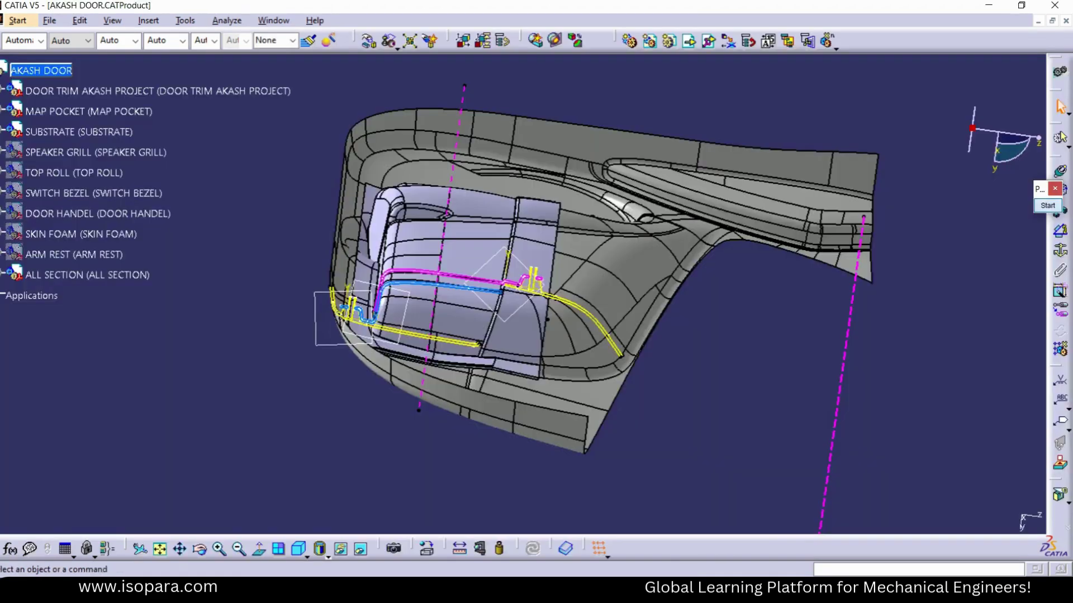
Show the hidden Speaker Grill, Top Roll, Switch Bezel, Door Handel, Skin Foam and Arm Rest components.
mouse_move(536, 307)
middle_mouse_down()
mouse_move(508, 408)
mouse_move(520, 269)
mouse_move(536, 324)
mouse_move(475, 280)
mouse_move(447, 313)
middle_mouse_up()
right_click(78, 151)
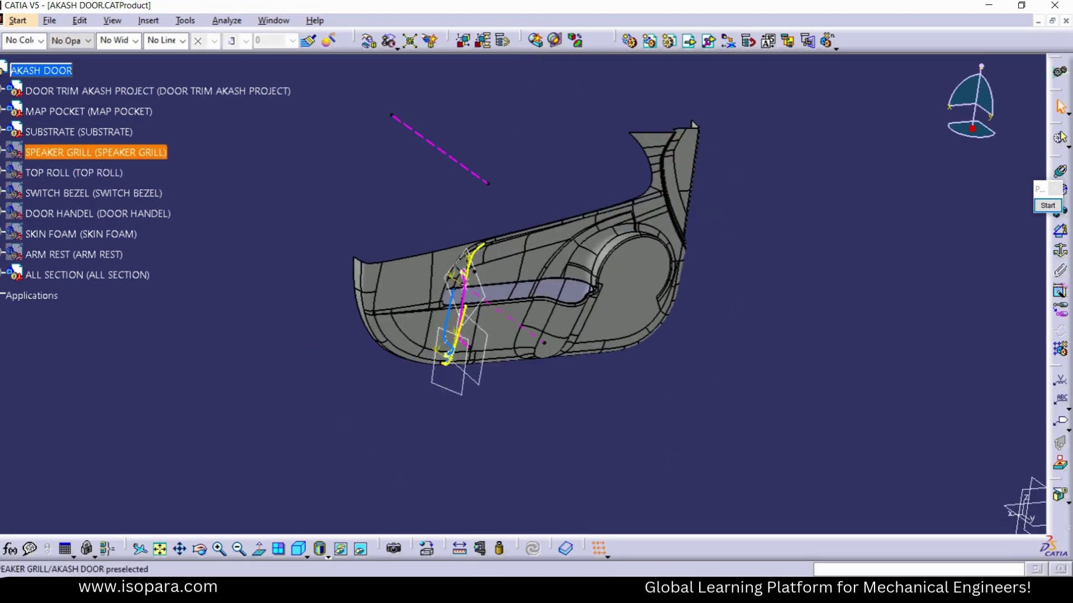
left_click(92, 174)
right_click(81, 173)
left_click(93, 194)
right_click(84, 193)
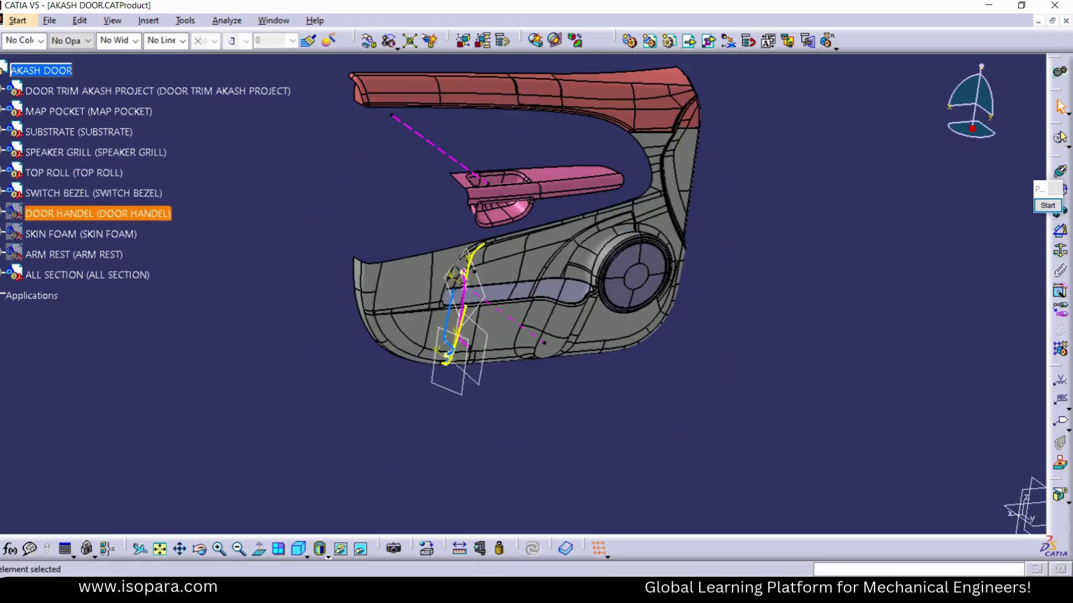
middle_click_drag(357, 312, 357, 257)
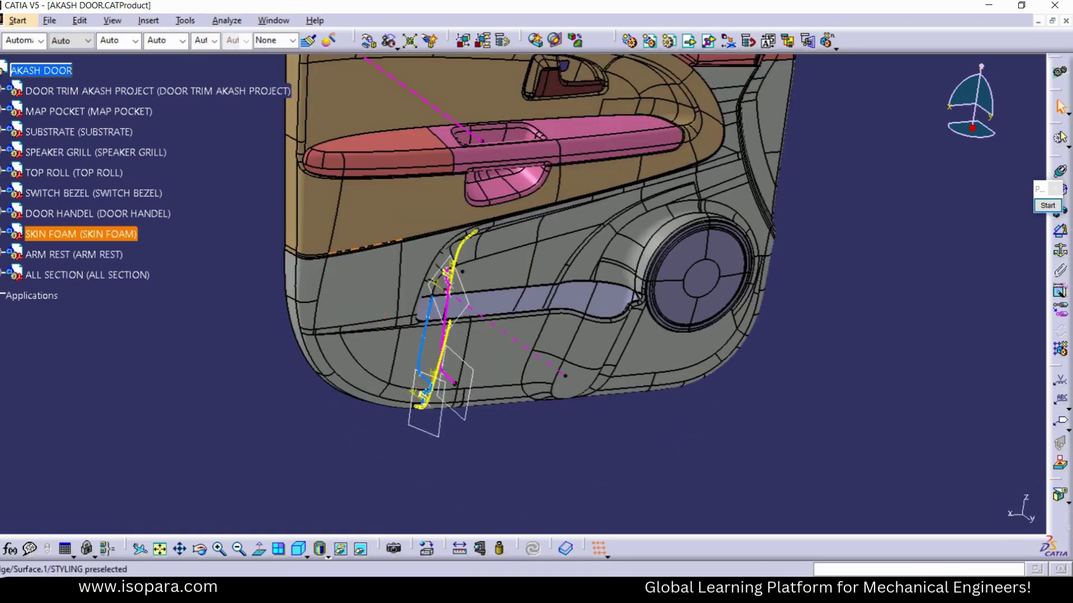
View the complete door assembly from several angles and close it without saving the changes.
middle_click_drag(329, 336, 369, 420)
middle_click_drag(399, 360, 428, 307)
middle_click_drag(398, 232, 410, 282)
middle_click_drag(425, 263, 396, 287)
middle_click_drag(500, 300, 486, 349)
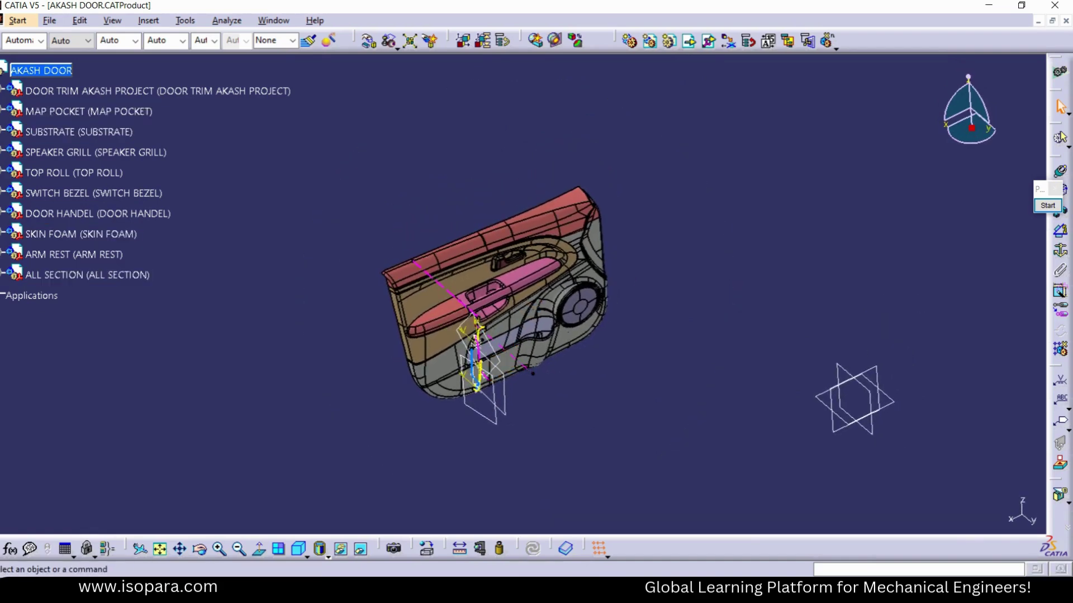
left_click(1065, 21)
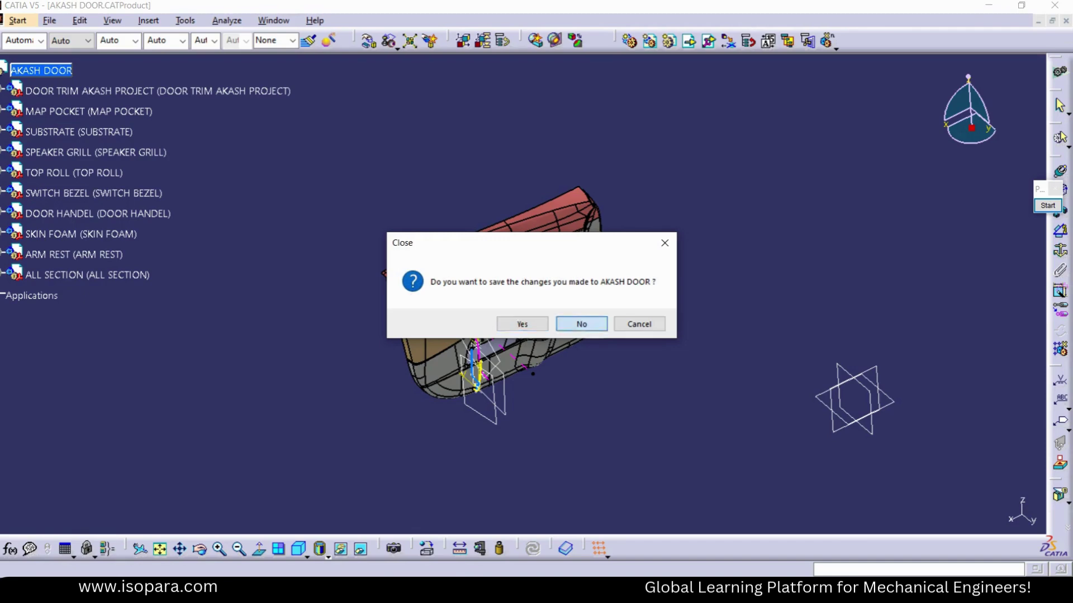
left_click(577, 323)
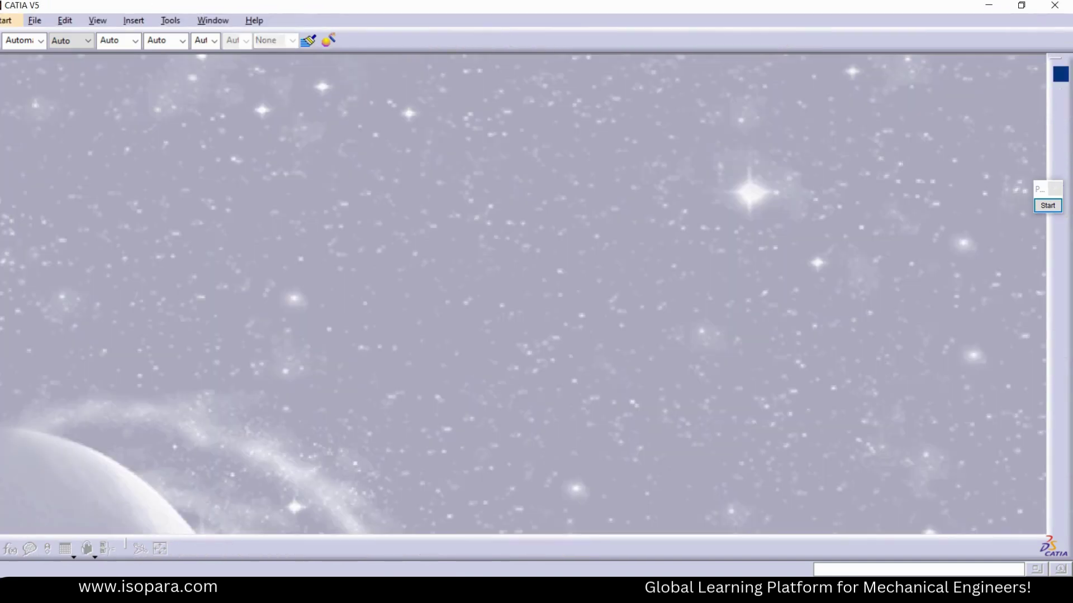
Switch to PowerPoint, mark the three listed instructions and the STEPS heading with the screen pen, and end the drawing.
key("alt+Tab")
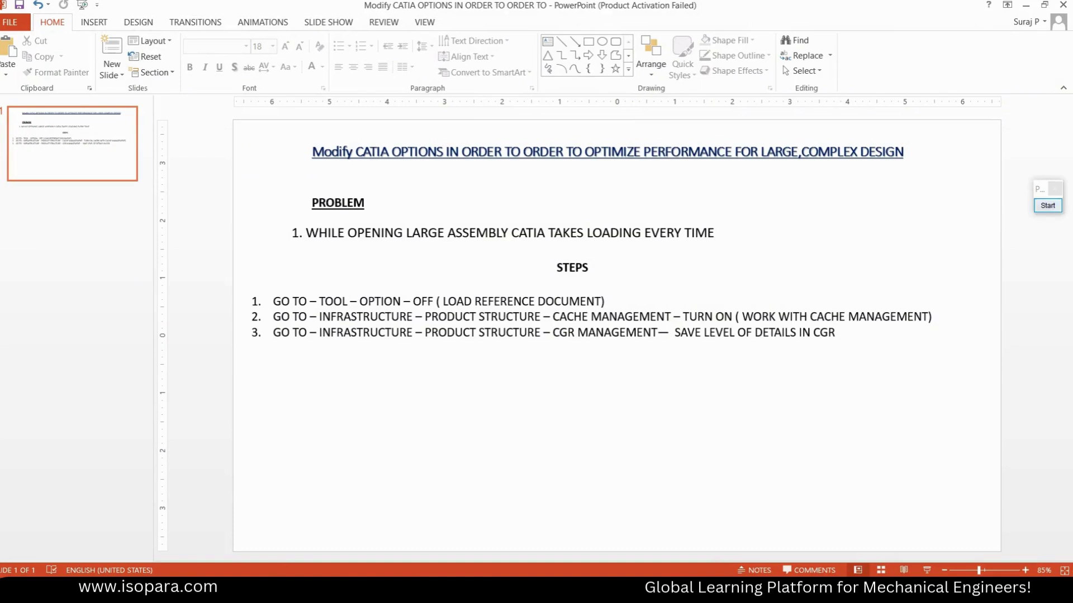
left_click(1047, 205)
mouse_move(212, 306)
left_mouse_down()
mouse_move(256, 290)
mouse_move(248, 336)
left_mouse_up()
left_click_drag(364, 363, 615, 376)
left_click_drag(501, 358, 599, 353)
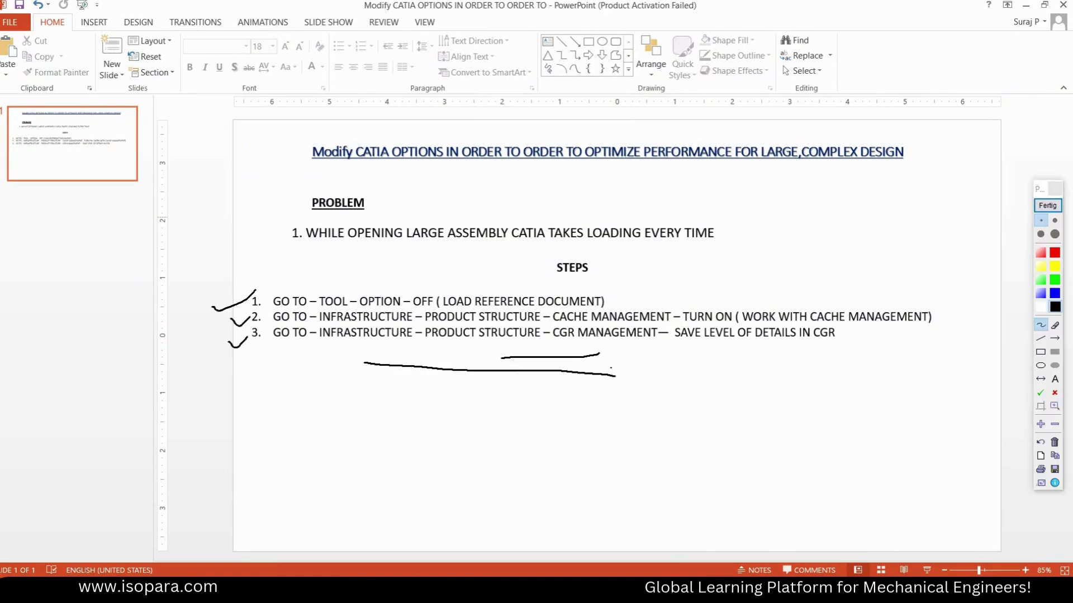
left_click_drag(547, 282, 630, 281)
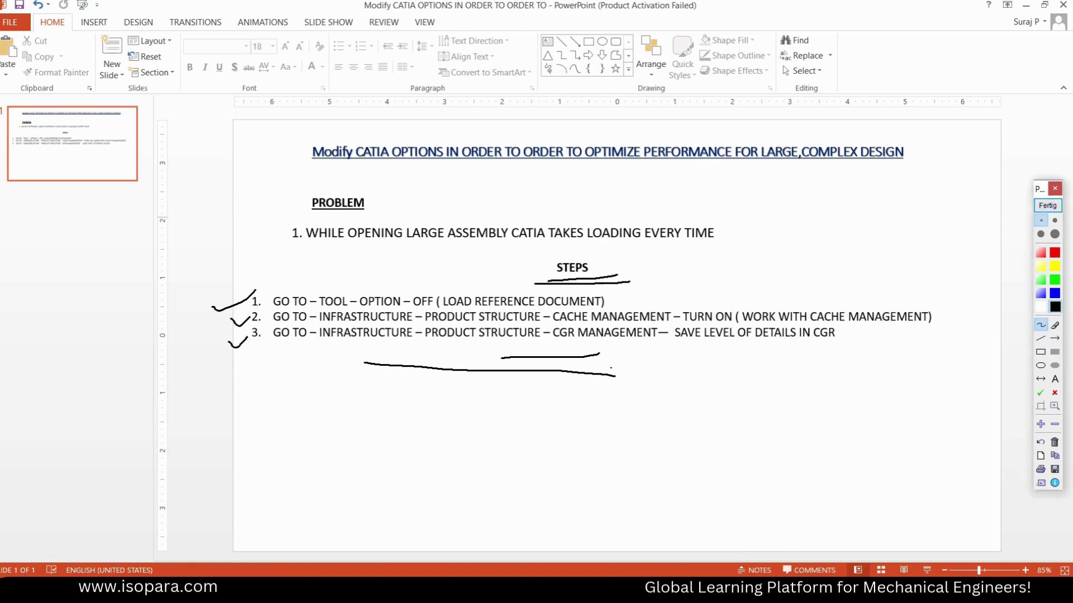
left_click(1047, 206)
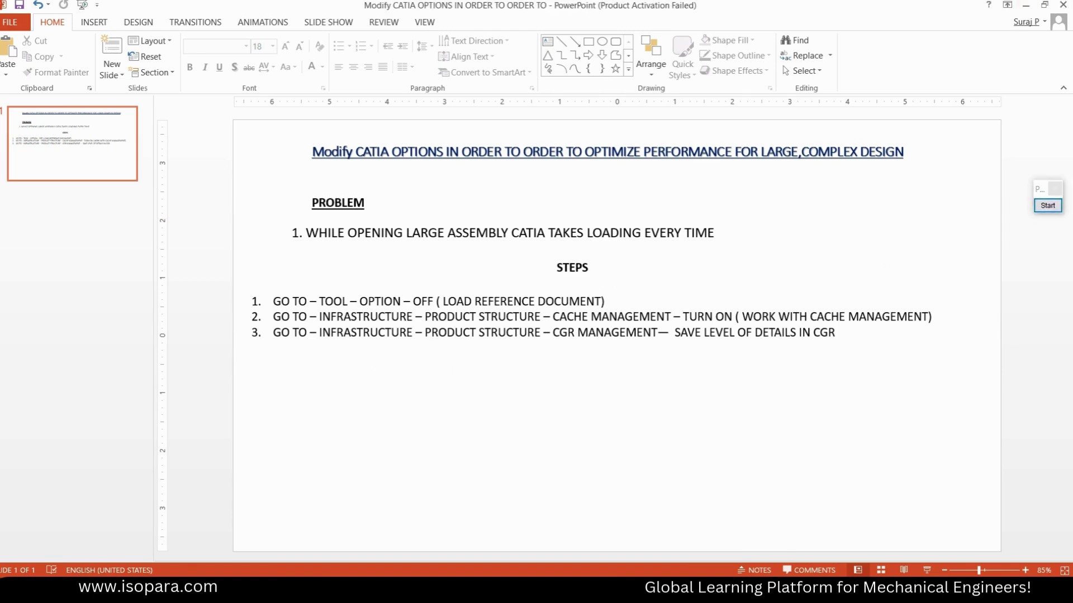
Switch to CATIA and turn off Load referenced documents in the General options.
left_click(1025, 5)
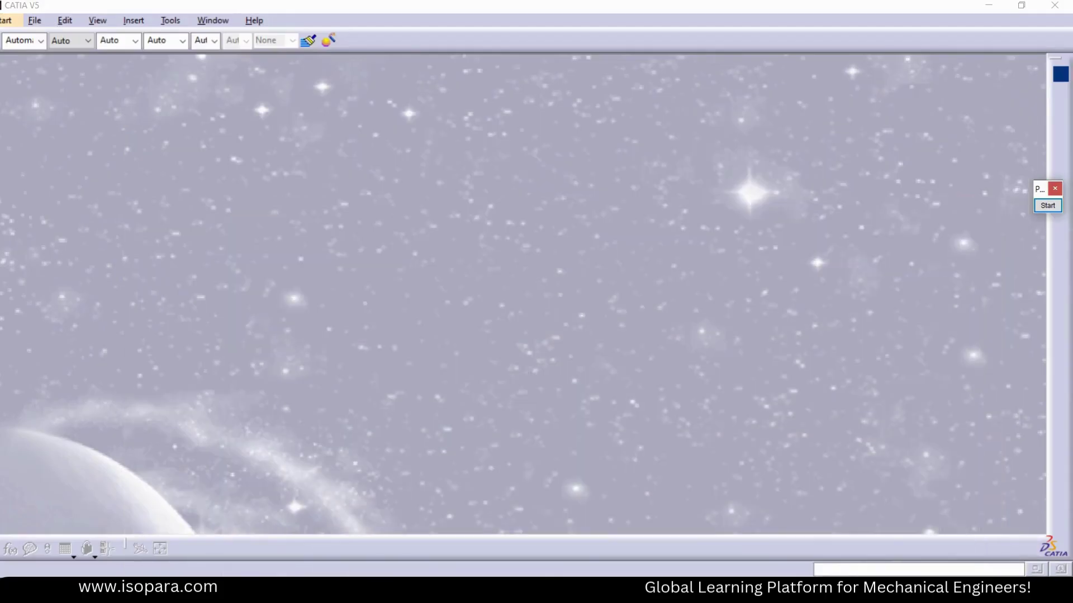
left_click(171, 20)
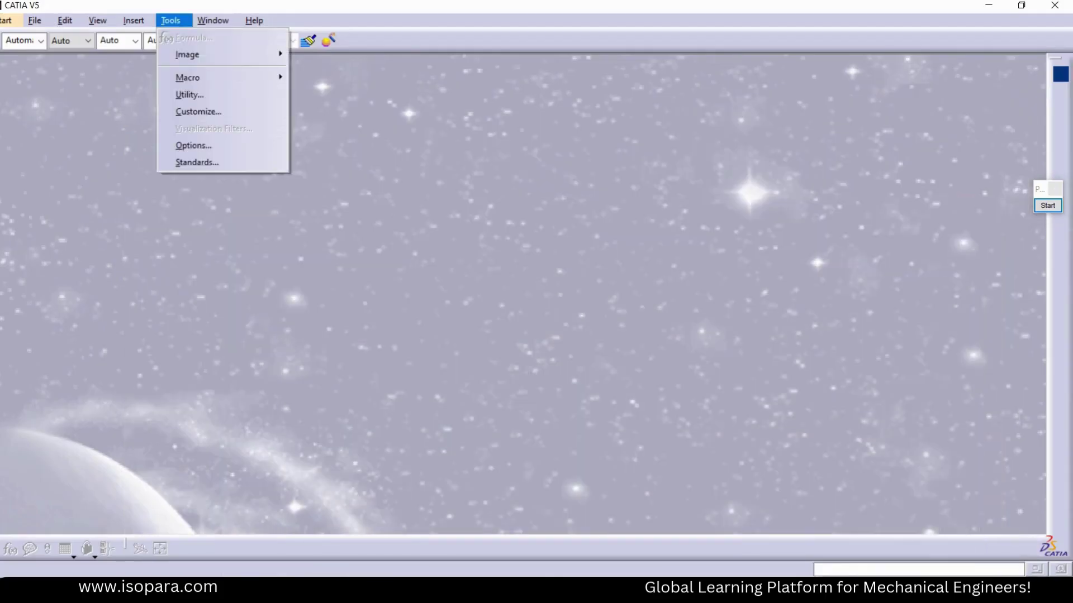
left_click(193, 145)
left_click(485, 133)
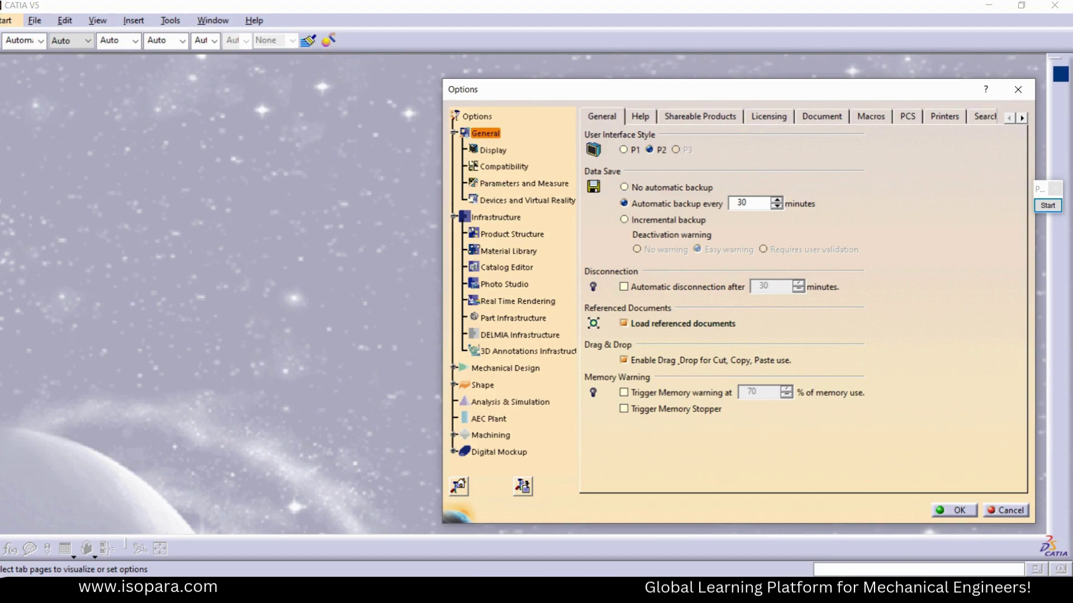
left_click(624, 323)
Switch to PowerPoint, check the first instruction about load reference document, and return to CATIA.
key("alt+Tab")
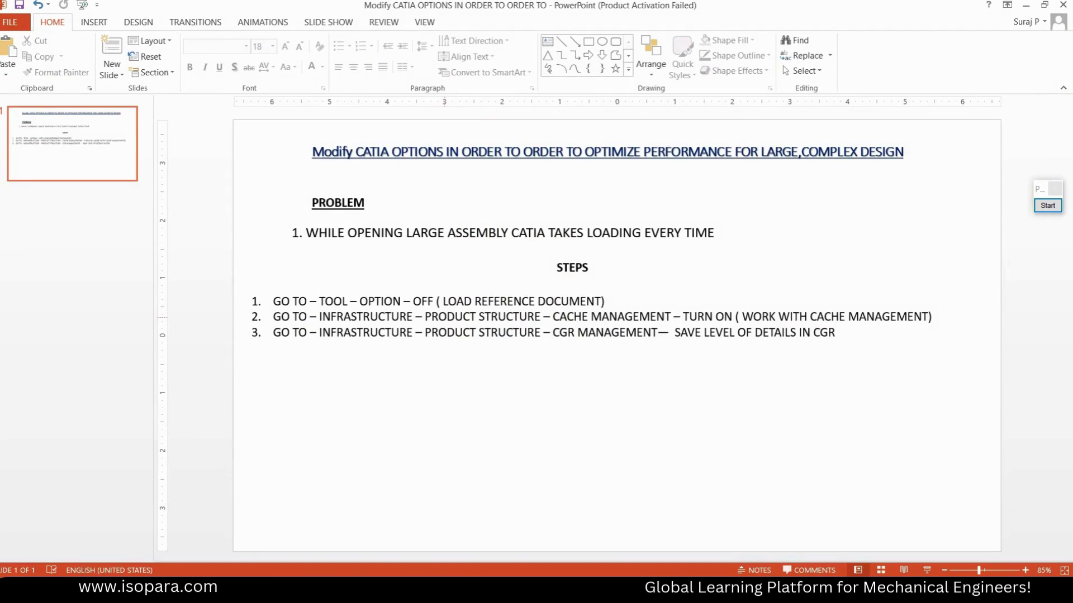
left_click_drag(414, 302, 600, 302)
left_click(479, 281)
key("alt+Tab")
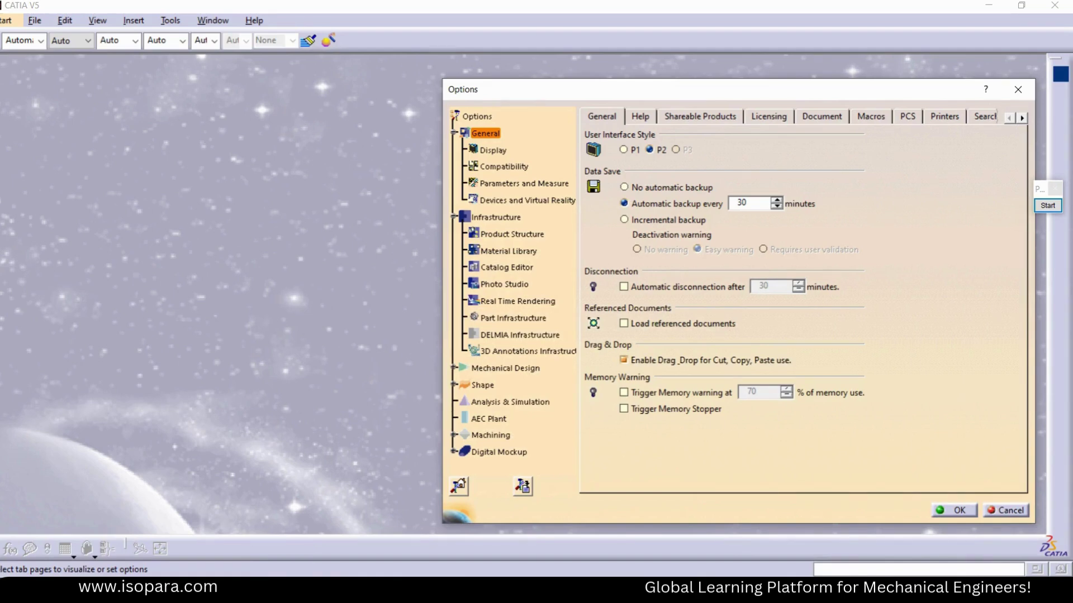
Turn on Work with the cache system in the Product Structure cache management options and accept the warning.
left_click(512, 234)
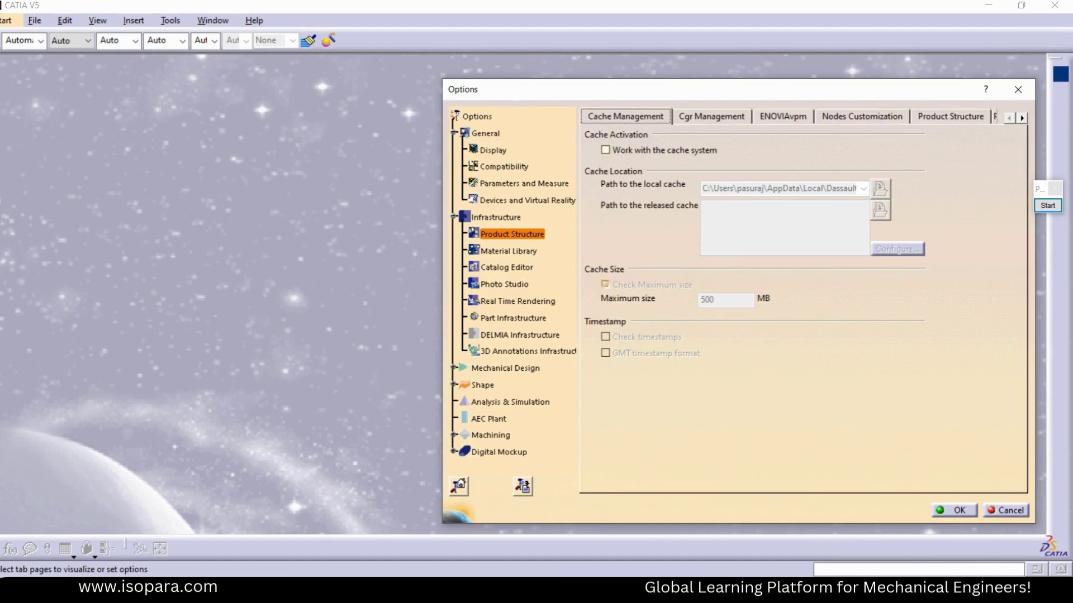
left_click(605, 150)
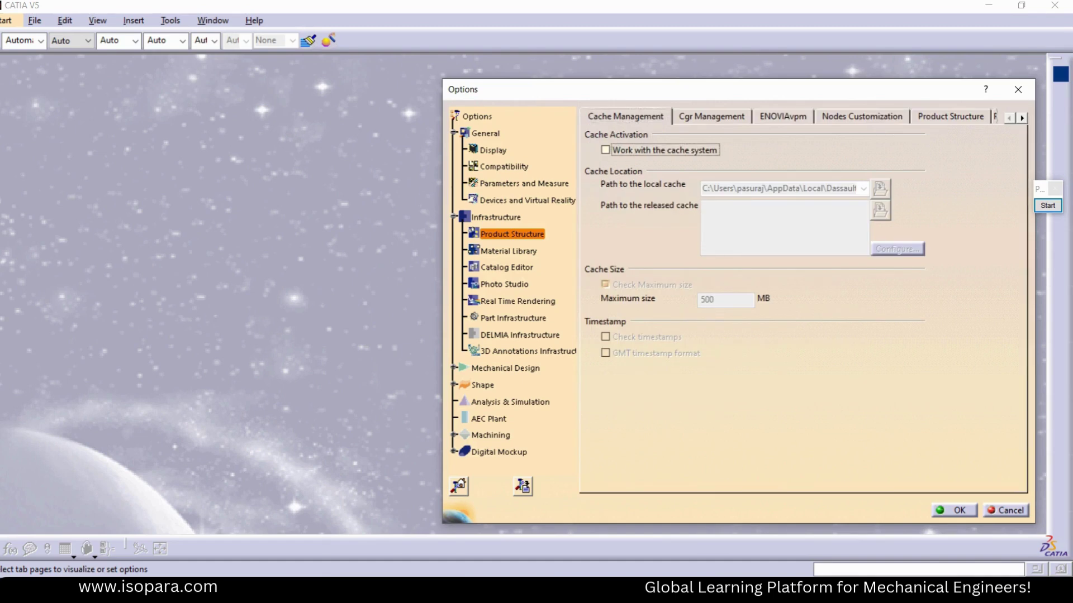
key("Return")
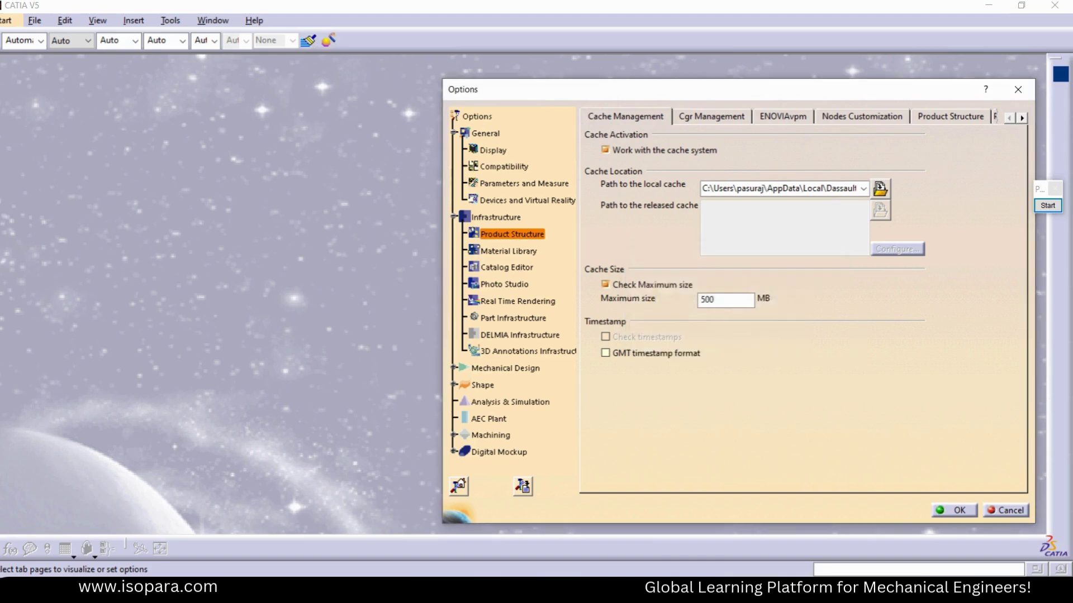
Turn on Save level of details in cgr in the Cgr Management options and confirm the options.
left_click(711, 116)
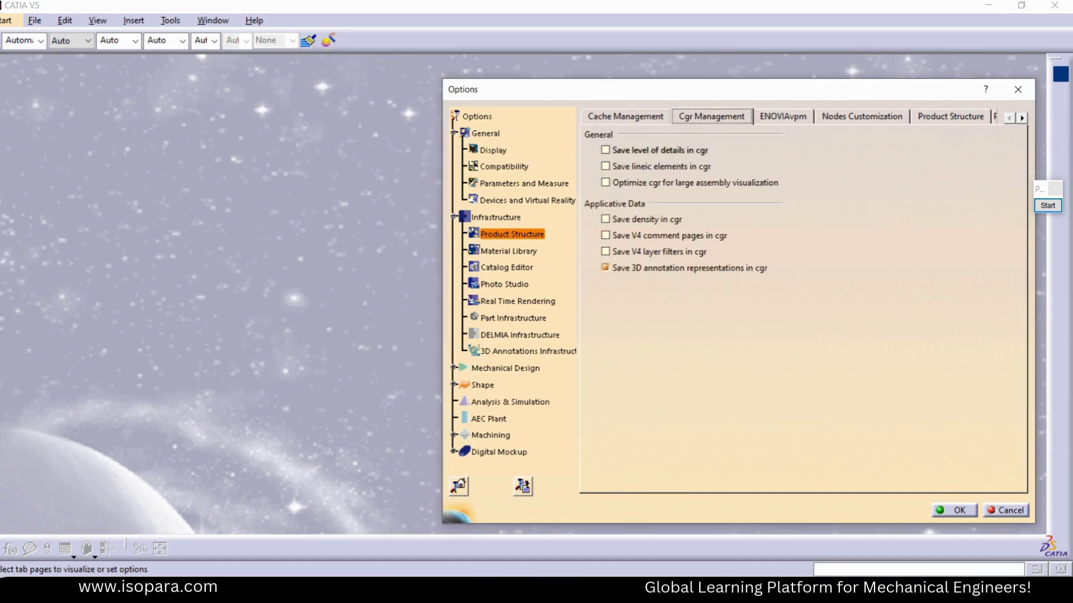
left_click(606, 151)
key("Return")
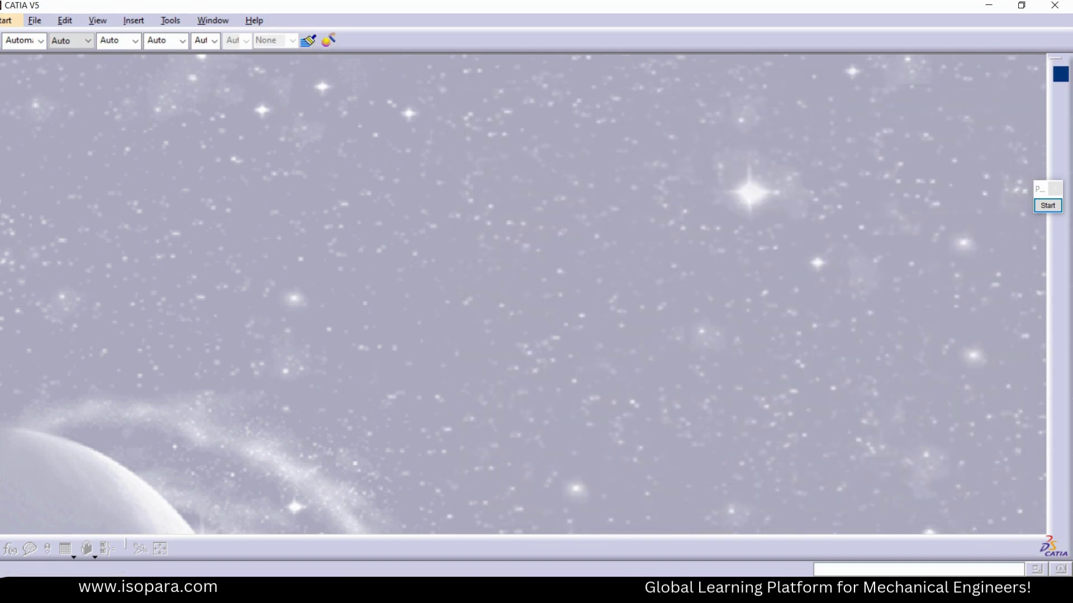
Reopen the cache management options, switch Work with the cache system off and back on, and confirm the options.
left_click(213, 21)
mouse_move(170, 21)
left_click(202, 145)
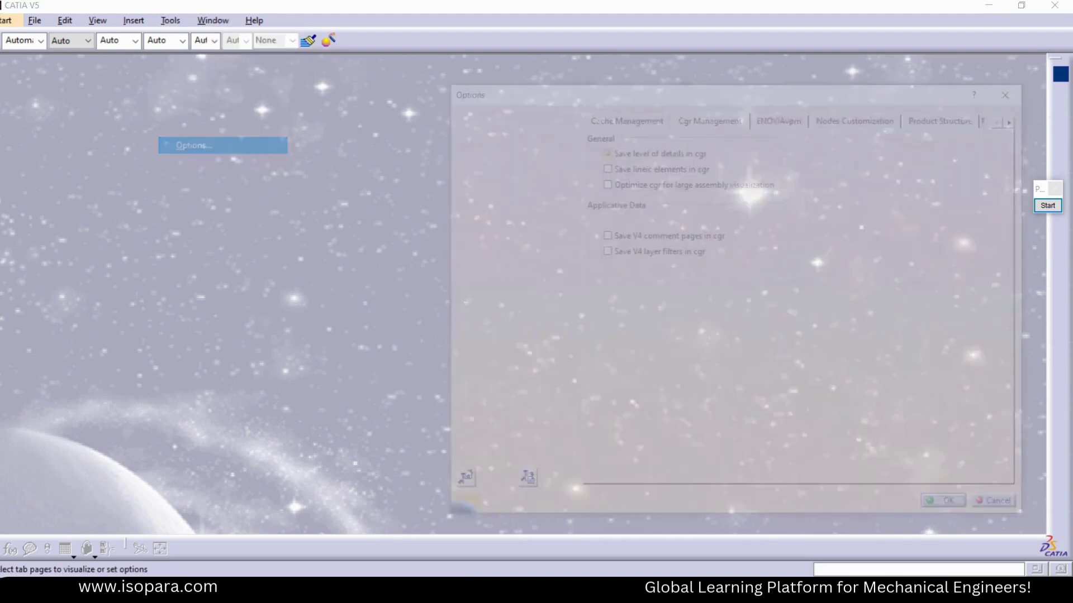
left_click(626, 117)
left_click(605, 150)
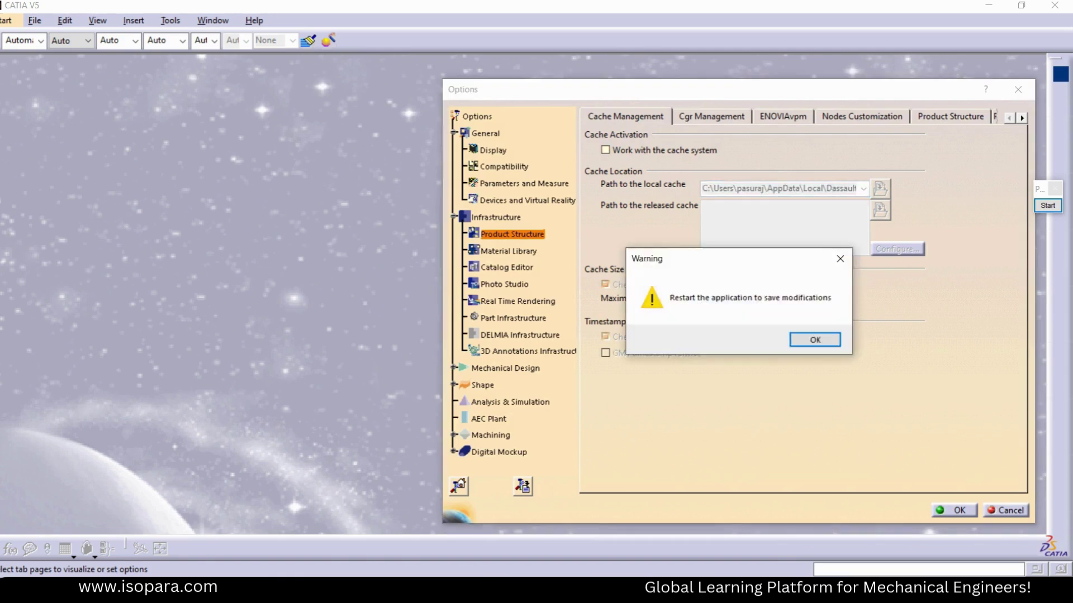
key("Return")
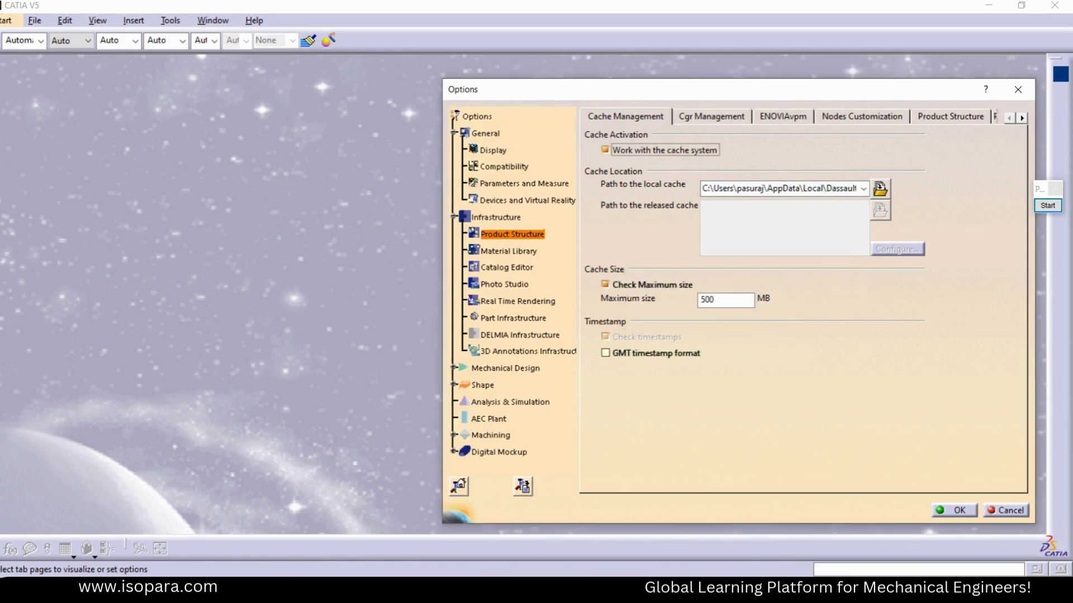
key("space")
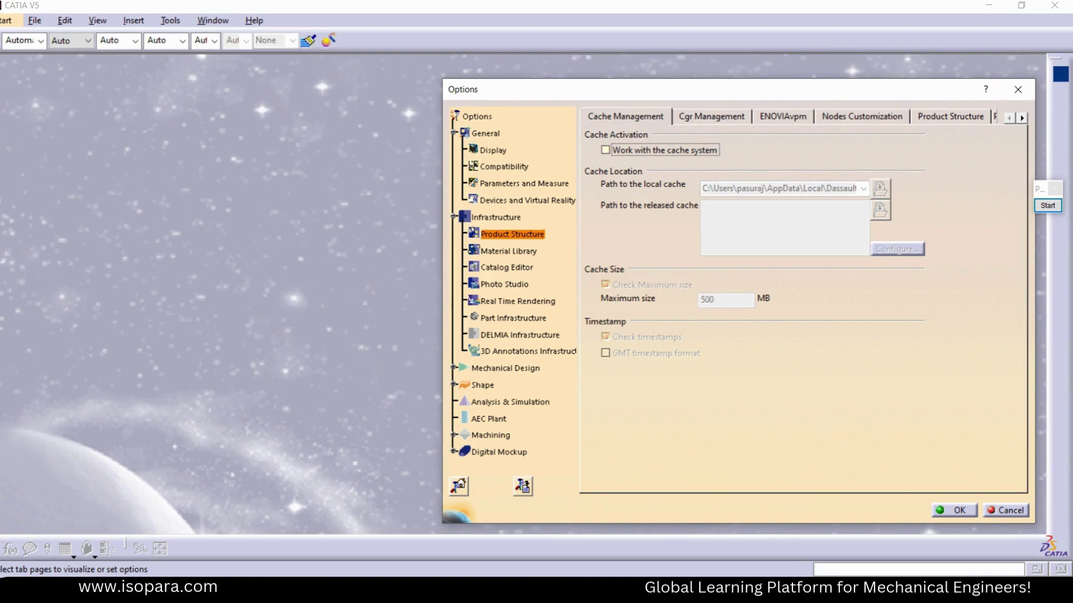
key("space")
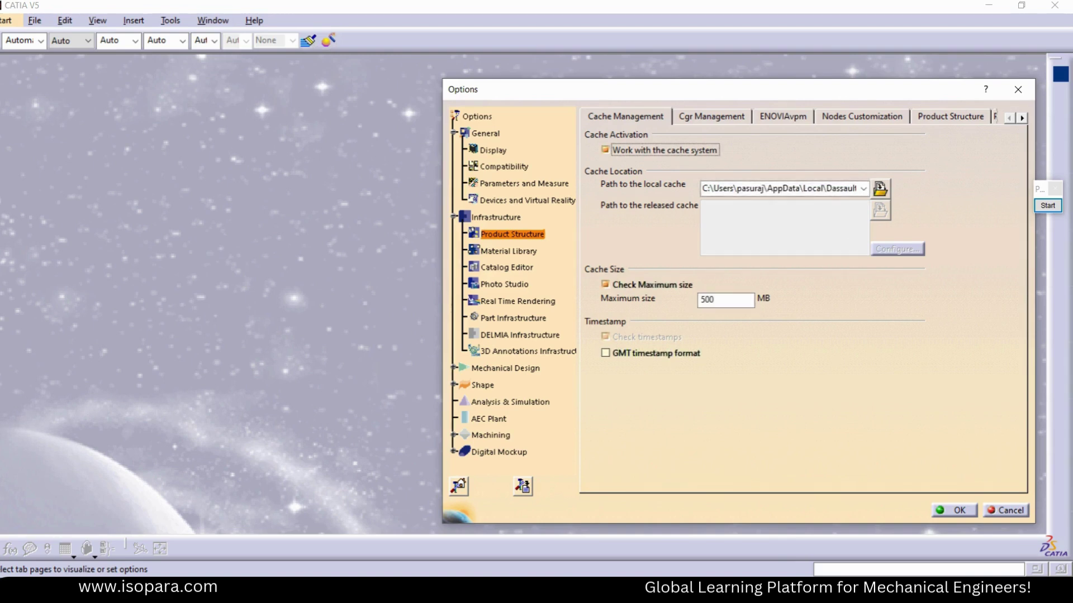
key("Return")
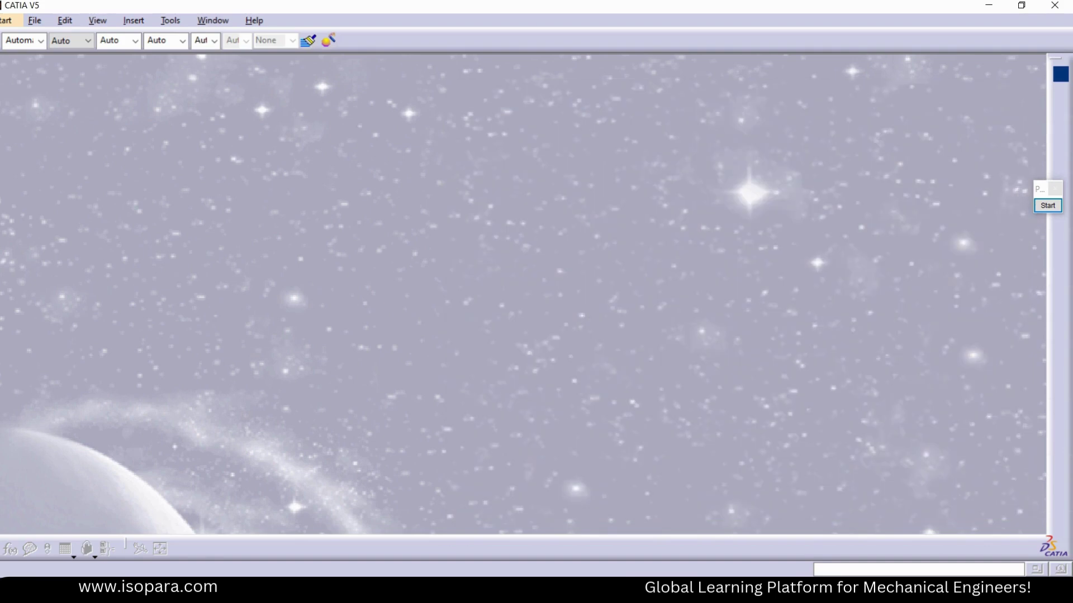
Handwrite "Restart Catia" across the empty CATIA window with the screen pen and underline it twice.
left_click(1047, 206)
mouse_move(385, 183)
left_mouse_down()
mouse_move(386, 202)
mouse_move(397, 194)
mouse_move(414, 217)
mouse_move(440, 196)
mouse_move(431, 210)
left_mouse_up()
left_click_drag(456, 172, 457, 211)
mouse_move(447, 193)
left_mouse_down()
mouse_move(466, 209)
mouse_move(496, 202)
left_mouse_up()
left_click_drag(502, 164, 504, 190)
mouse_move(541, 154)
left_mouse_down()
mouse_move(547, 178)
mouse_move(566, 168)
left_mouse_up()
mouse_move(572, 139)
left_mouse_down()
mouse_move(570, 169)
mouse_move(597, 164)
left_mouse_up()
left_click_drag(399, 245, 606, 182)
left_click_drag(481, 211, 659, 193)
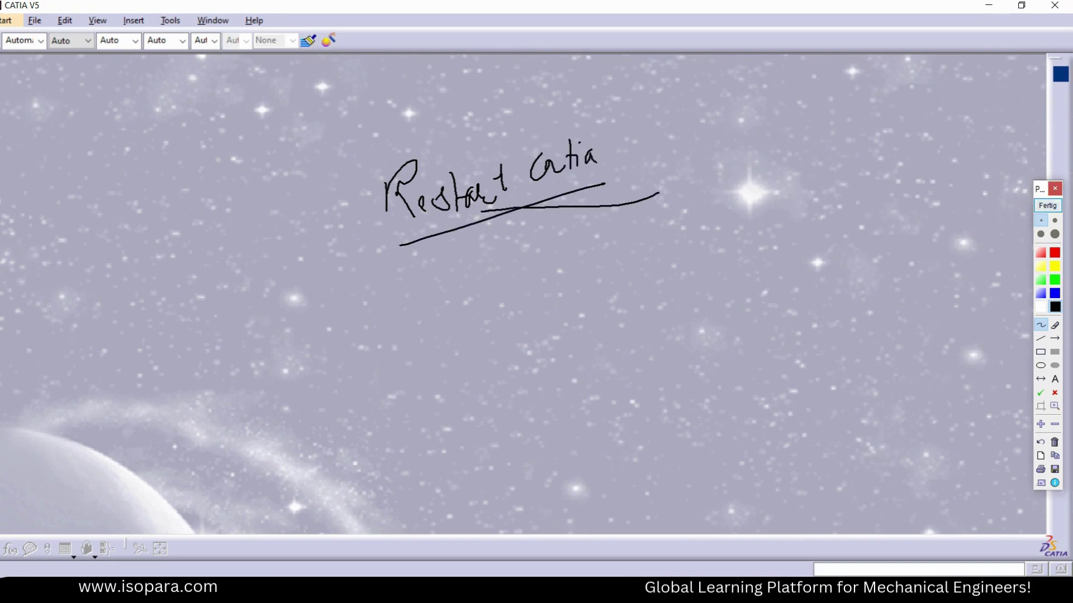
Review the cache management, cgr management and General options, and confirm the dialog.
left_click(1047, 205)
left_click(171, 20)
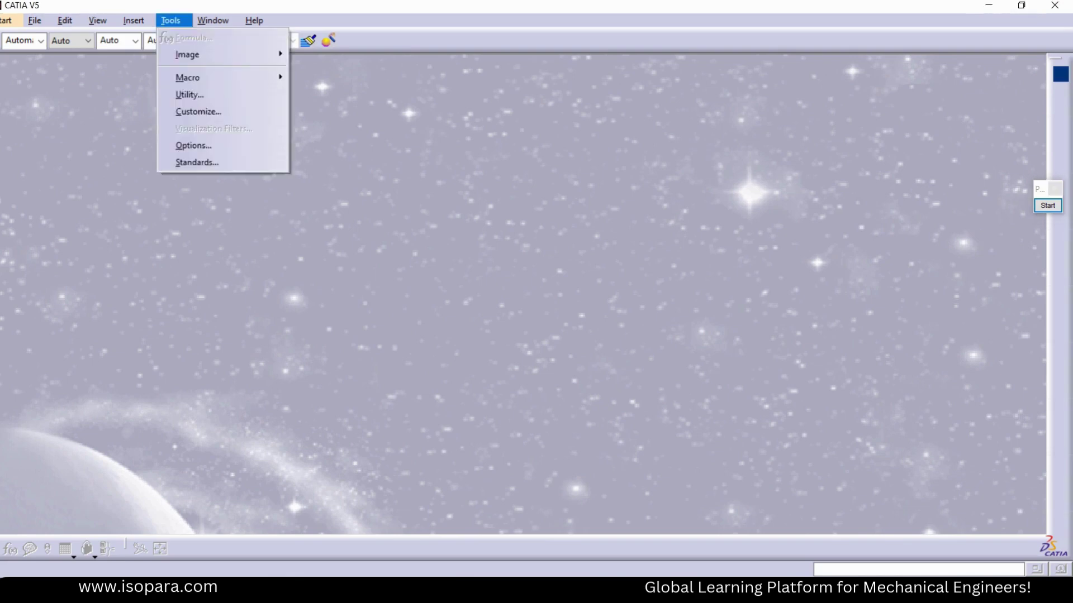
left_click(184, 144)
left_click(711, 117)
left_click(625, 117)
left_click(777, 189)
left_click(711, 116)
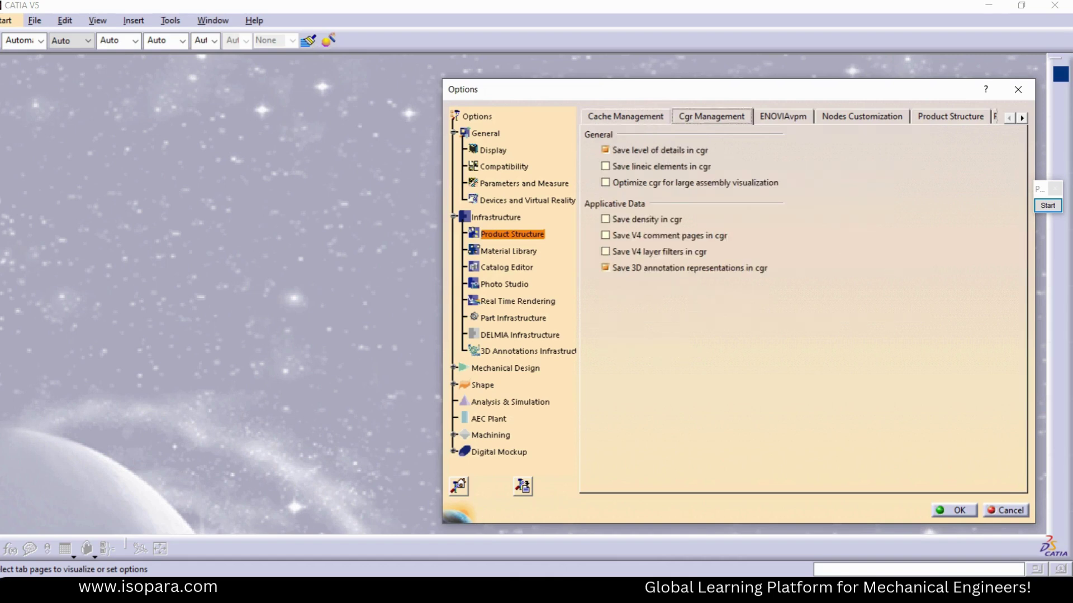
left_click(485, 133)
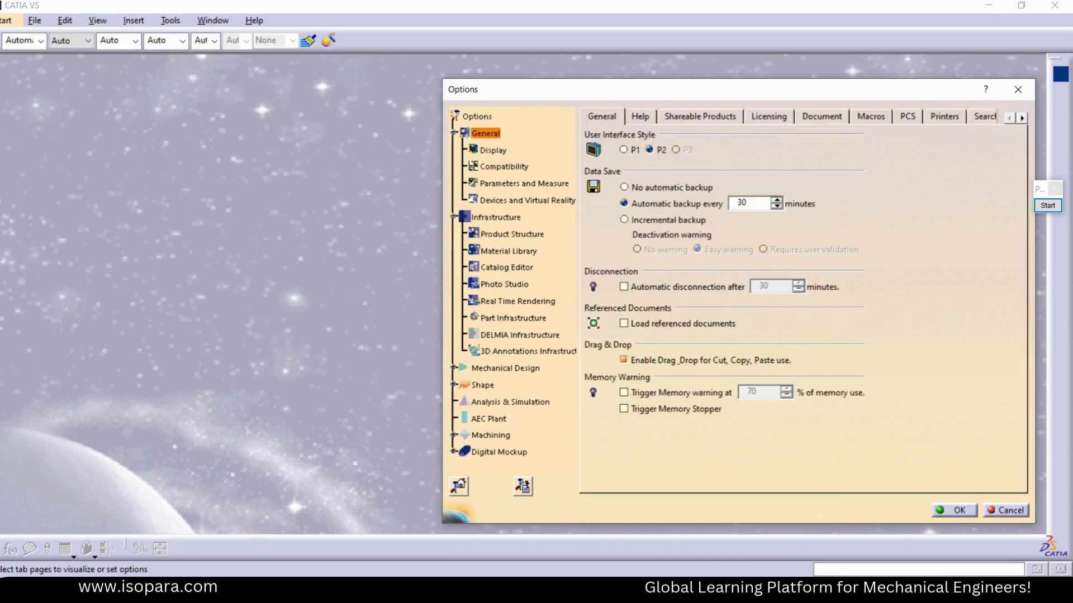
left_click(953, 510)
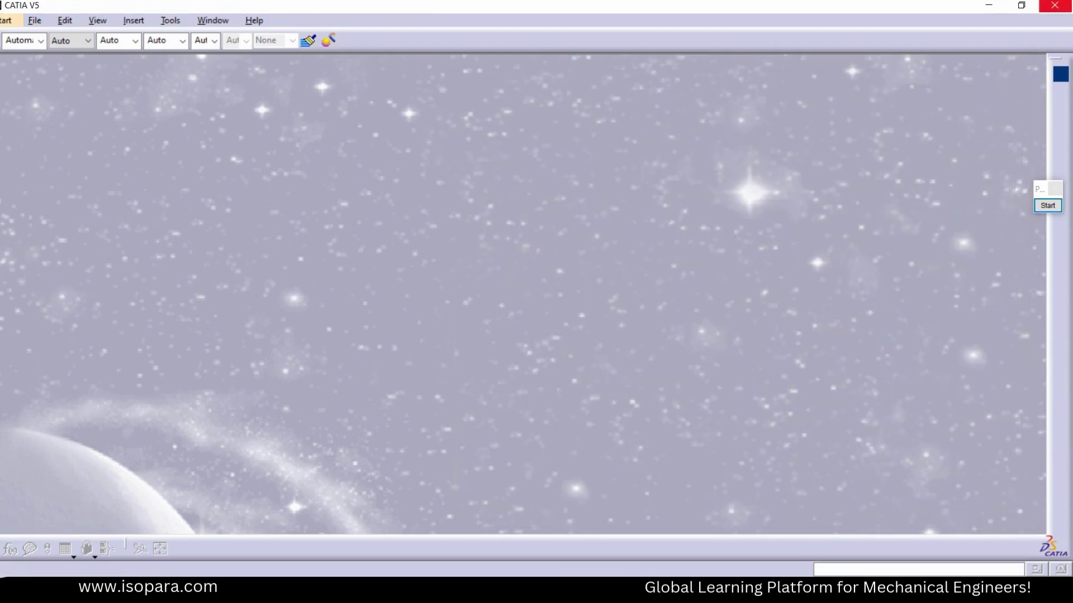
Close CATIA and launch it again from its desktop shortcut.
left_click(1055, 5)
left_click(1055, 5)
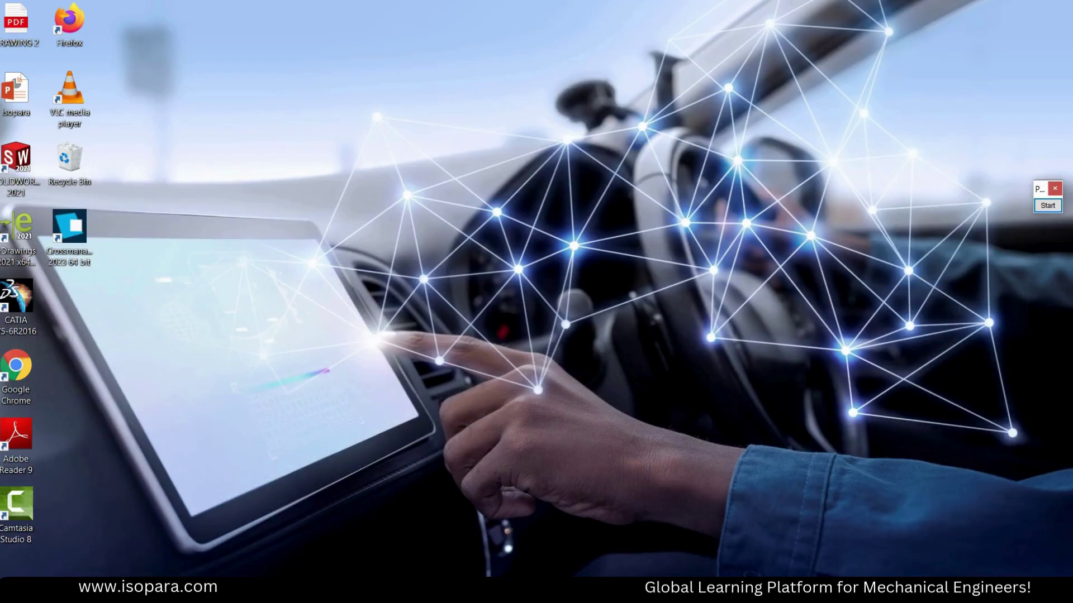
right_click(19, 302)
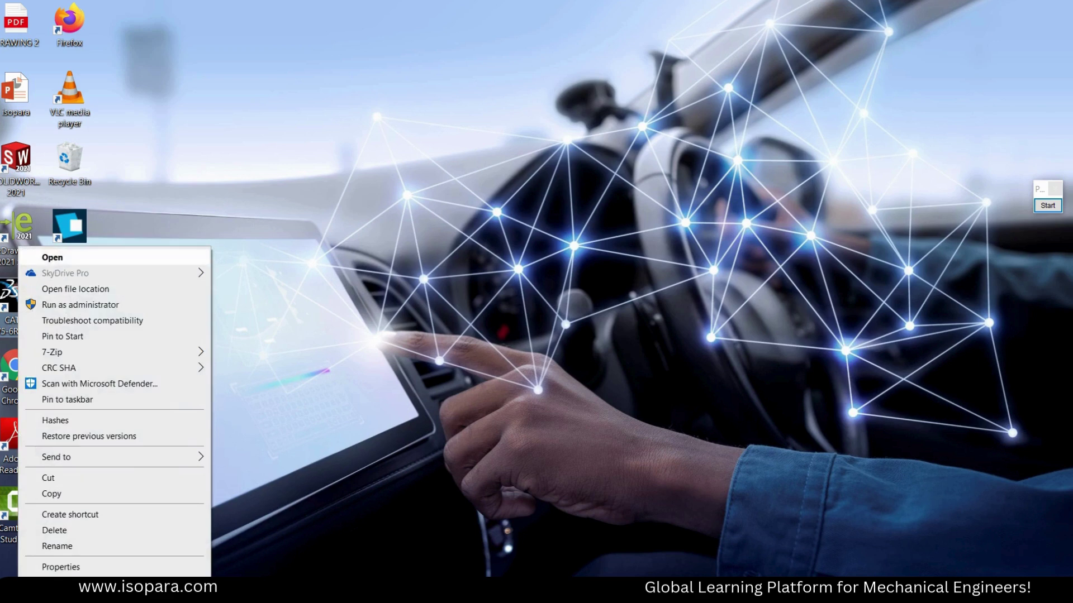
left_click(66, 257)
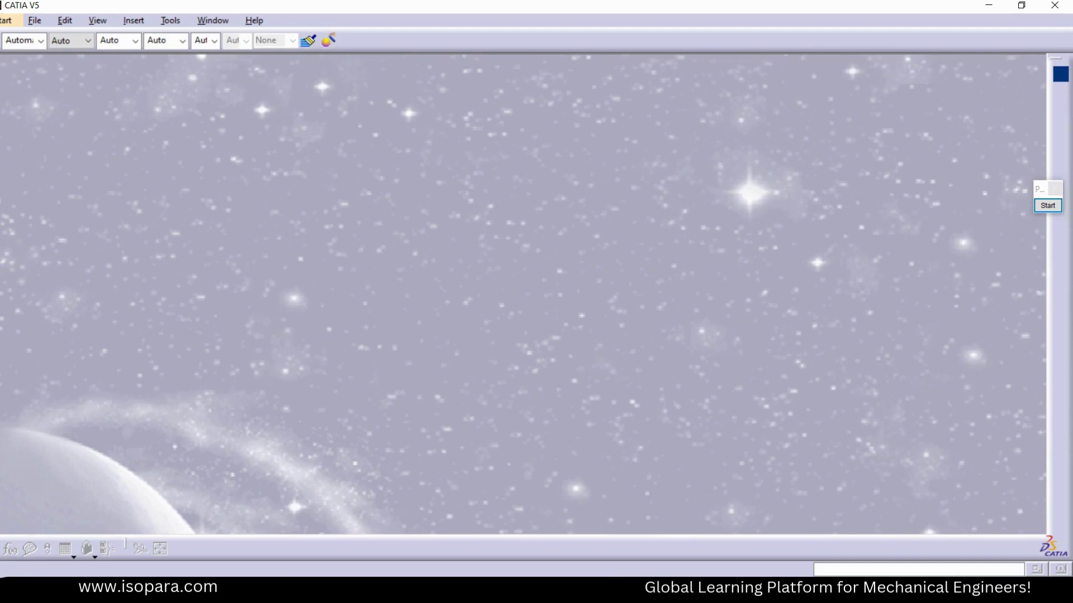
Handwrite "I have just Restart the Catia" across the empty CATIA window with the screen pen and underline the last word.
left_click(1047, 206)
mouse_move(320, 200)
left_mouse_down()
mouse_move(375, 183)
mouse_move(356, 220)
left_mouse_up()
left_click_drag(344, 219, 376, 216)
mouse_move(403, 180)
left_mouse_down()
mouse_move(412, 209)
mouse_move(434, 210)
mouse_move(452, 187)
mouse_move(490, 206)
mouse_move(484, 199)
mouse_move(514, 171)
mouse_move(534, 180)
left_mouse_up()
left_click_drag(555, 142, 550, 171)
left_click_drag(543, 160, 561, 150)
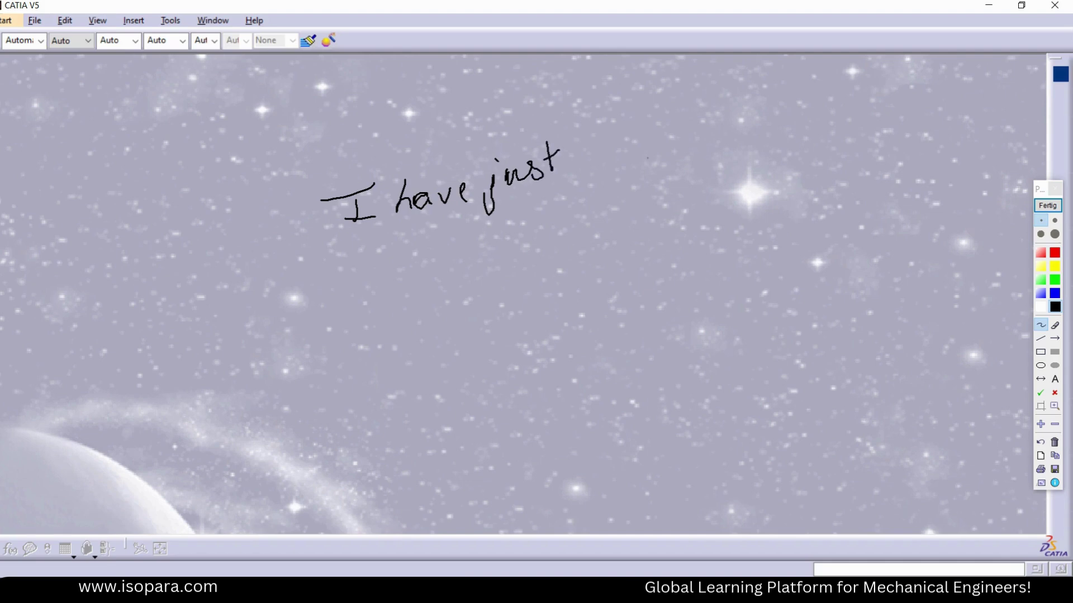
left_click_drag(627, 136, 626, 167)
left_click_drag(631, 140, 645, 167)
mouse_move(659, 147)
left_mouse_down()
mouse_move(653, 162)
mouse_move(668, 162)
left_mouse_up()
mouse_move(693, 119)
left_mouse_down()
mouse_move(692, 151)
mouse_move(707, 134)
left_mouse_up()
mouse_move(708, 132)
left_mouse_down()
mouse_move(702, 149)
mouse_move(721, 127)
mouse_move(735, 136)
mouse_move(730, 144)
left_mouse_up()
mouse_move(803, 114)
left_mouse_down()
mouse_move(794, 146)
mouse_move(809, 127)
left_mouse_up()
left_click_drag(807, 120, 827, 140)
mouse_move(545, 219)
left_mouse_down()
mouse_move(544, 248)
mouse_move(568, 249)
left_mouse_up()
left_click_drag(581, 201, 577, 229)
left_click_drag(573, 221, 595, 214)
left_click_drag(617, 215, 620, 233)
left_click_drag(520, 274, 679, 258)
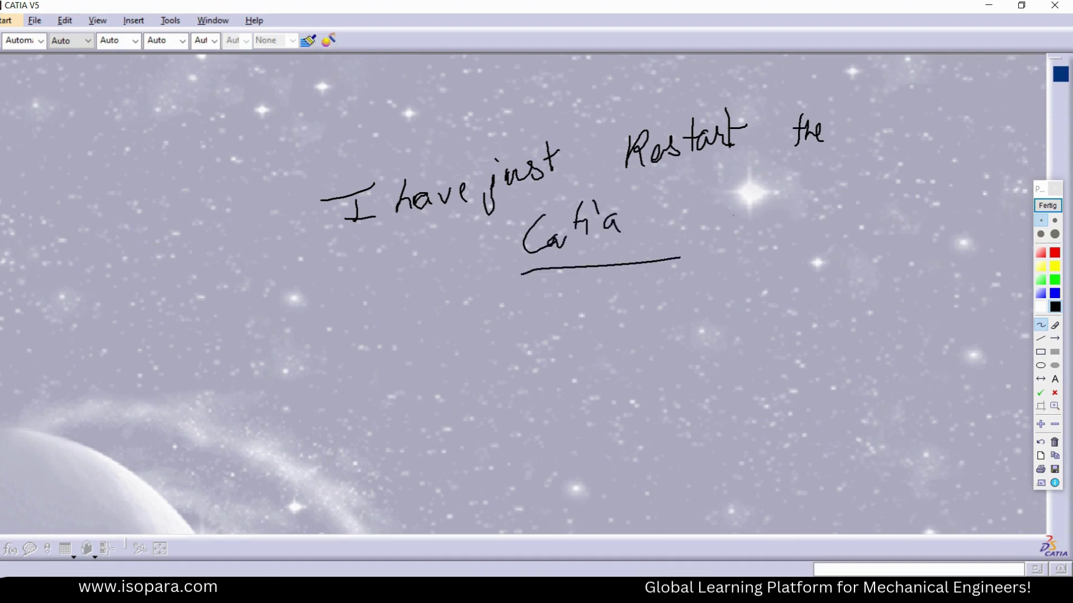
Add a handwritten remark beginning with "Not" beside the restart note, underline it and leave the screen pen.
mouse_move(737, 190)
left_mouse_down()
mouse_move(734, 231)
mouse_move(760, 180)
mouse_move(784, 215)
left_mouse_up()
left_click_drag(782, 197, 794, 191)
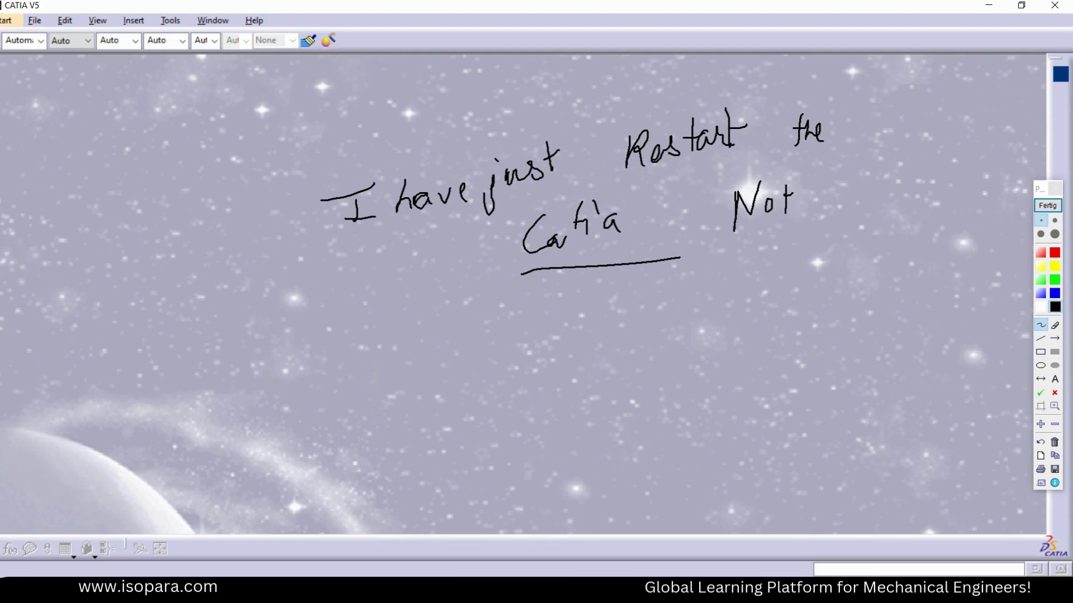
mouse_move(859, 171)
left_mouse_down()
mouse_move(843, 192)
mouse_move(857, 206)
left_mouse_up()
left_click_drag(866, 187, 896, 201)
mouse_move(907, 161)
left_mouse_down()
mouse_move(895, 213)
mouse_move(943, 199)
left_mouse_up()
left_click_drag(939, 193, 970, 194)
left_click_drag(866, 248, 969, 226)
left_click_drag(762, 263, 902, 246)
left_click(1047, 206)
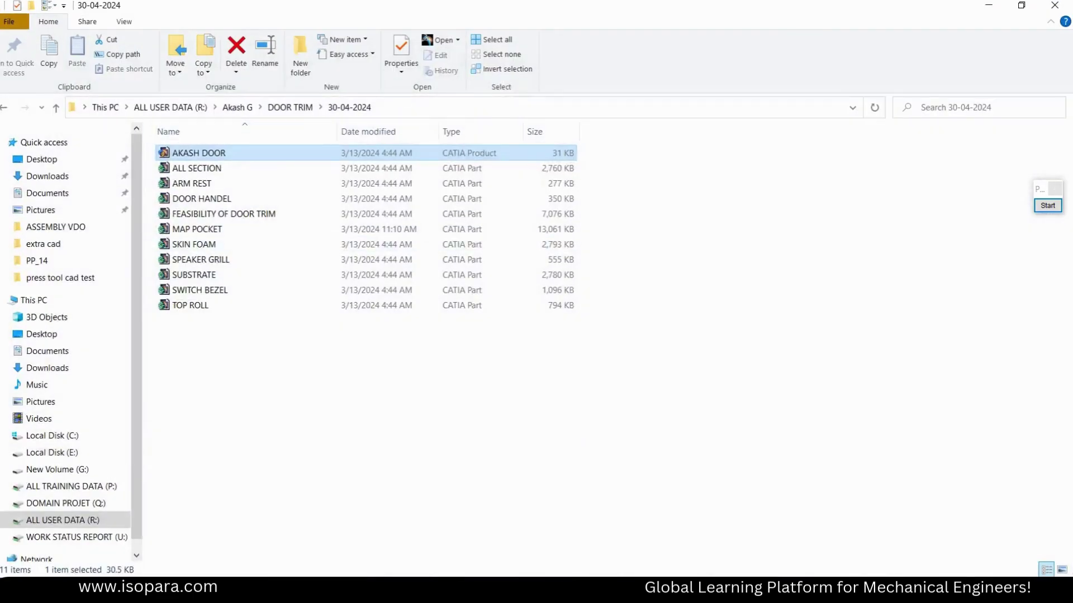
Open the door CATProduct from the 30-04-2024 folder in CATIA and underline CGR Creation in the loading dialog with the screen pen.
left_click_drag(199, 153, 642, 575)
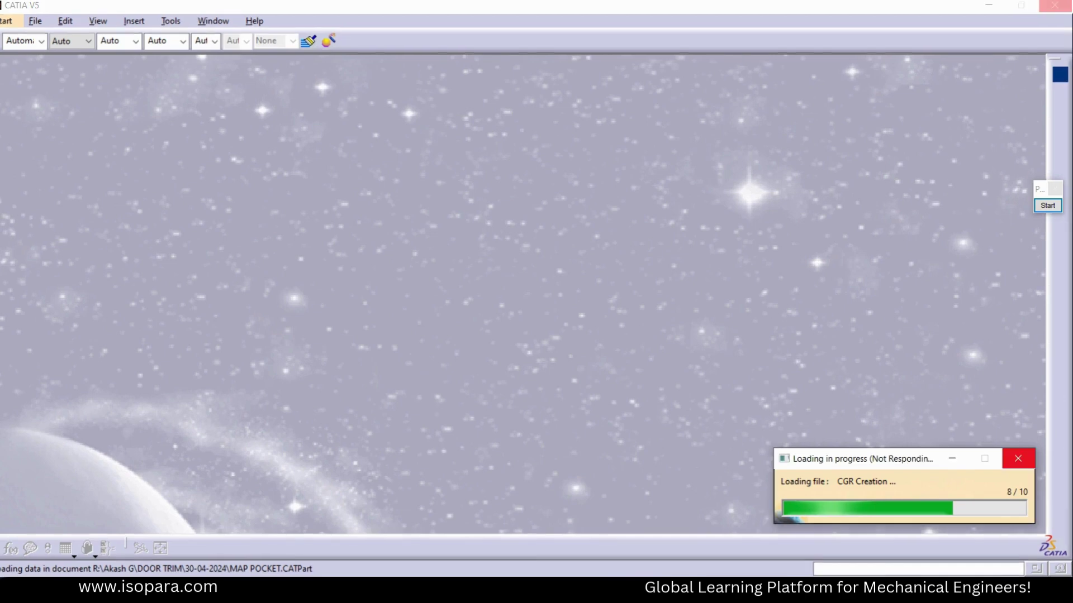
left_click(1048, 206)
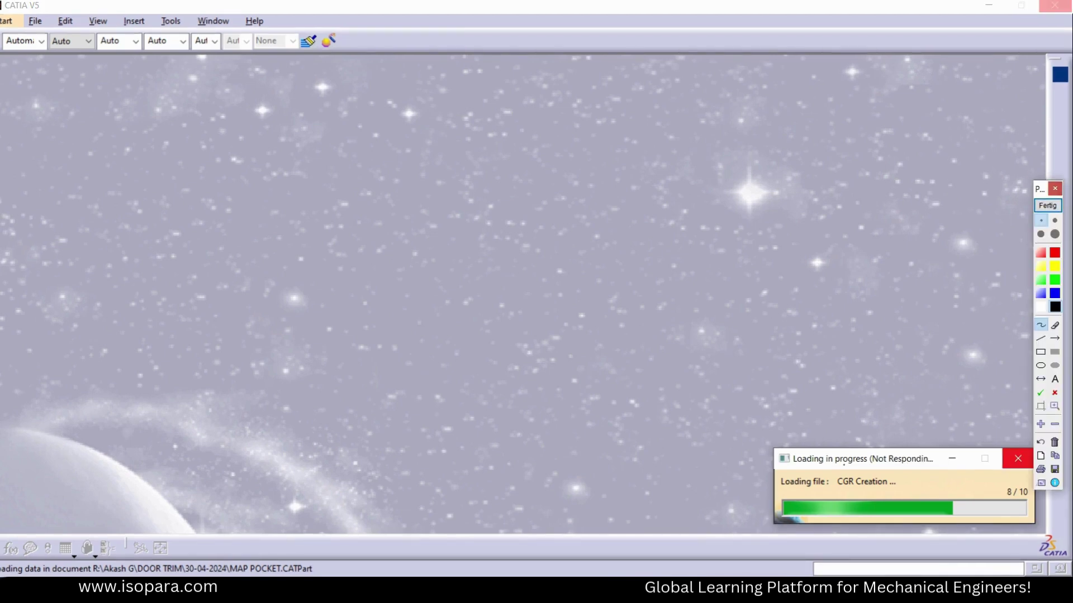
left_click_drag(835, 489, 872, 479)
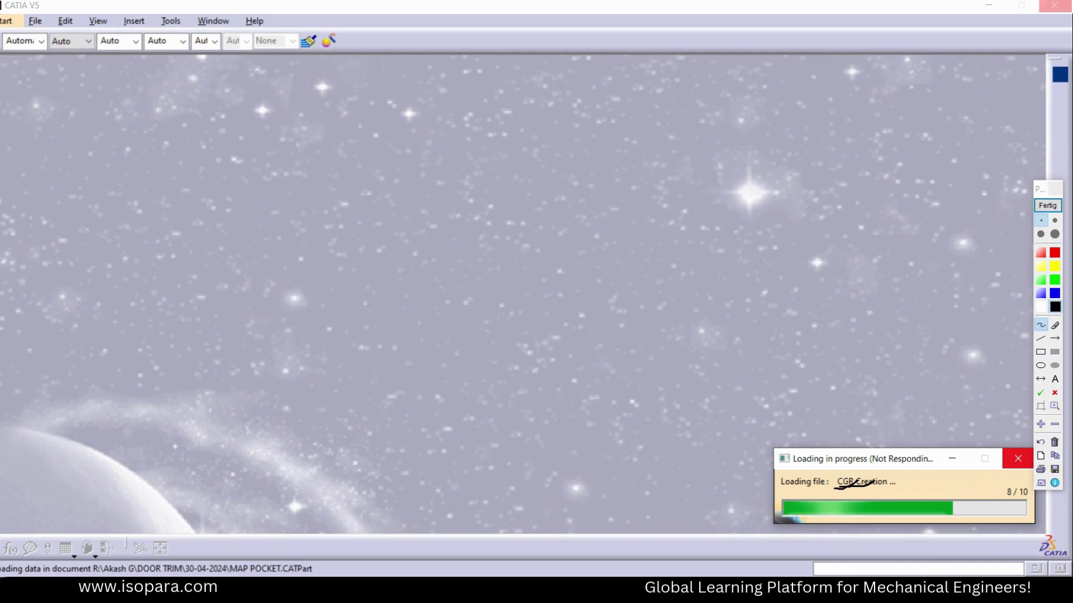
left_click(1047, 205)
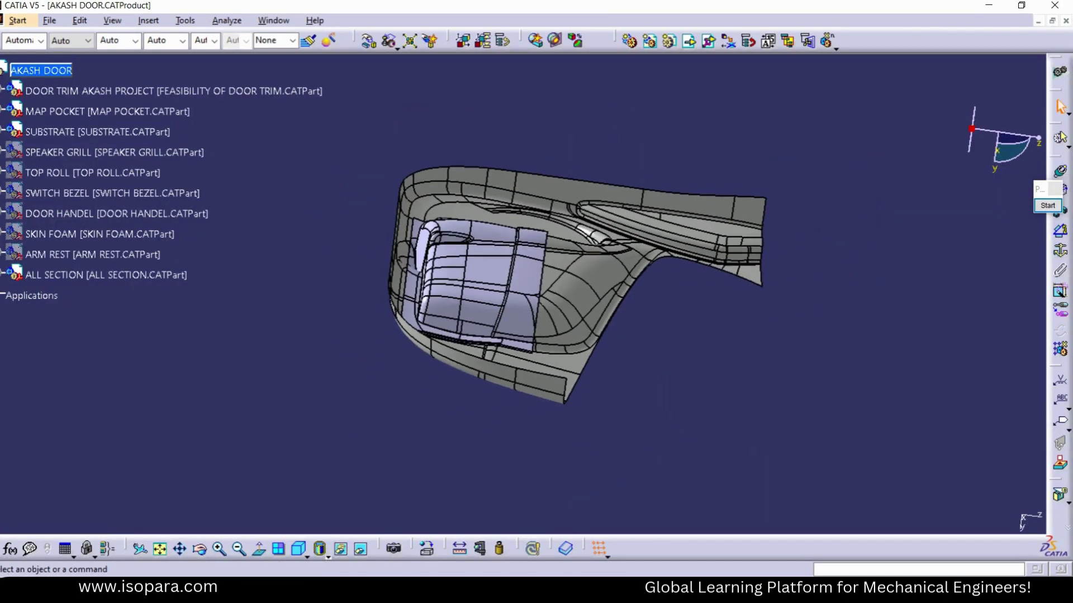
Show the hidden SPEAKER GRILL, TOP ROLL, SWITCH BEZEL, DOOR HANDEL and SKIN FOAM parts in the door assembly.
middle_click_drag(568, 266, 660, 217)
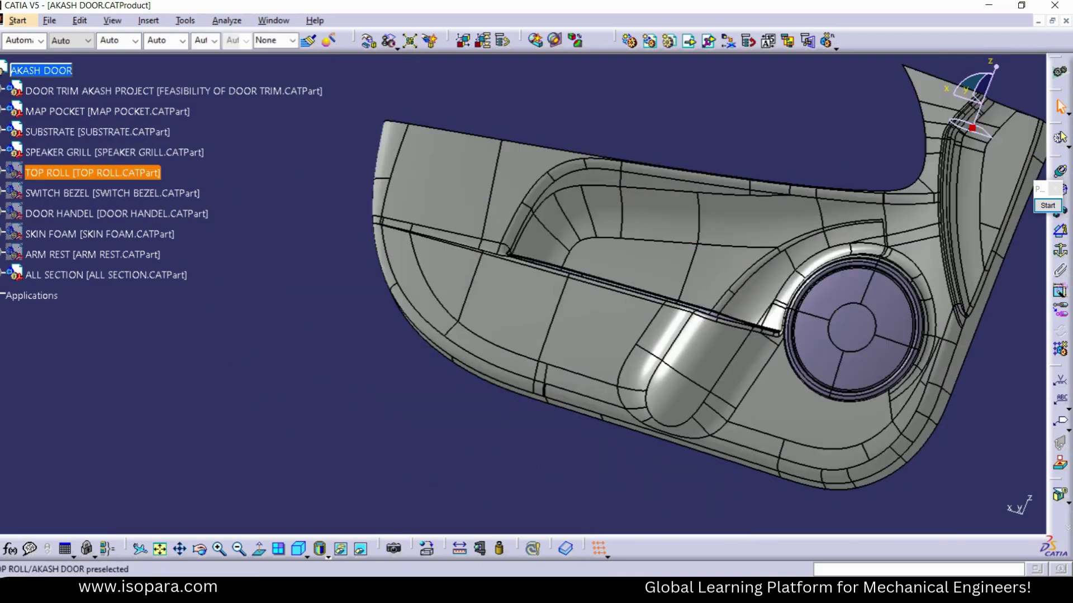
left_click(112, 194)
key("space")
left_click(111, 214)
key("space")
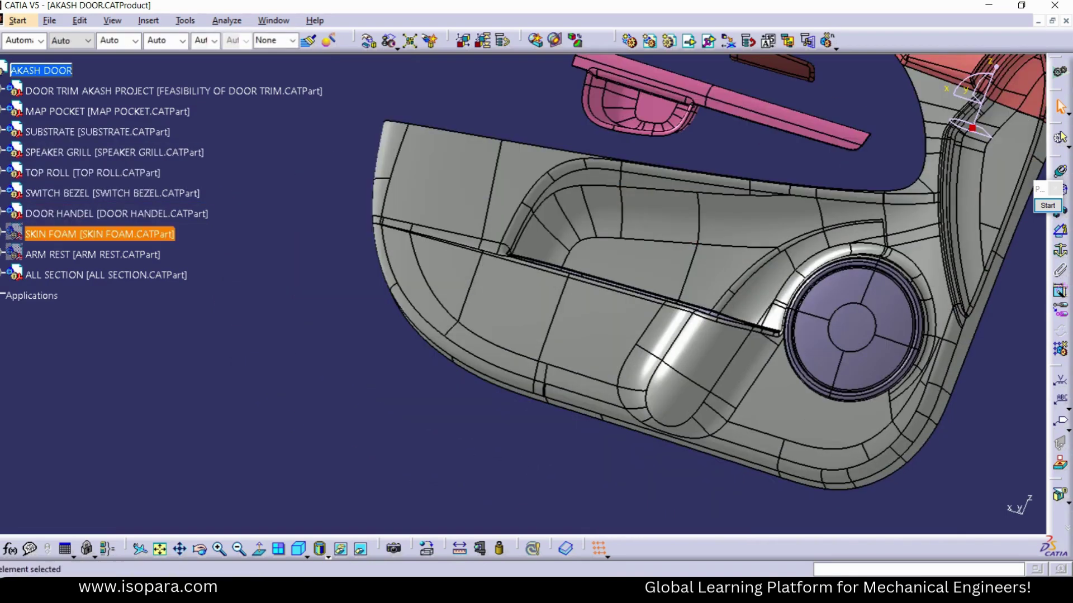
left_click(112, 234)
key("space")
middle_click_drag(458, 199, 482, 291)
middle_click_drag(482, 290, 487, 241)
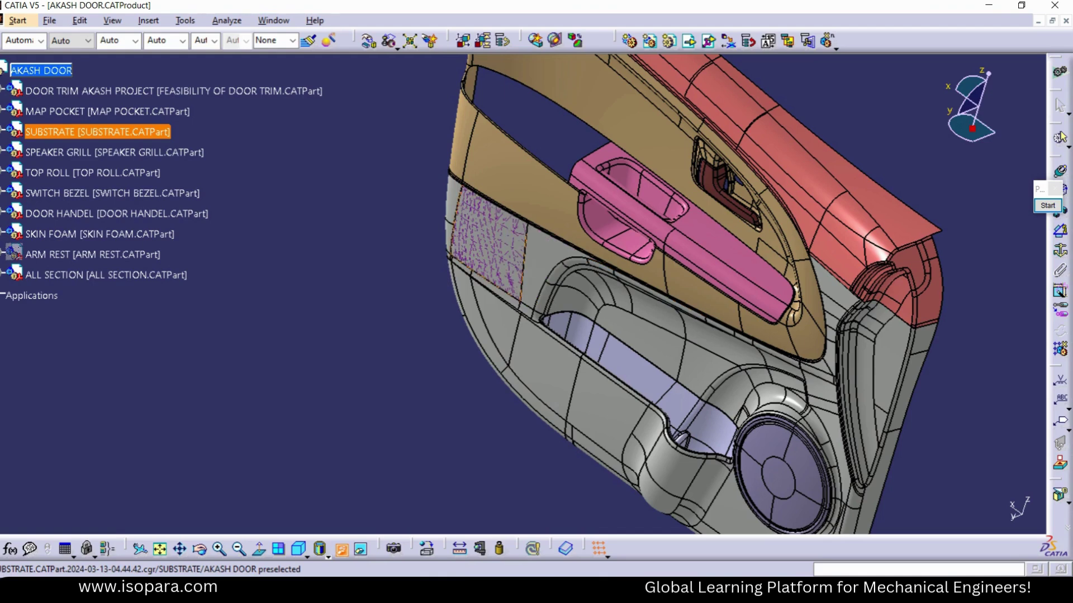
Handwrite an underlined "Visual" with an arrow to the SUBSTRATE part, then hide the part and show it again.
left_click(1048, 205)
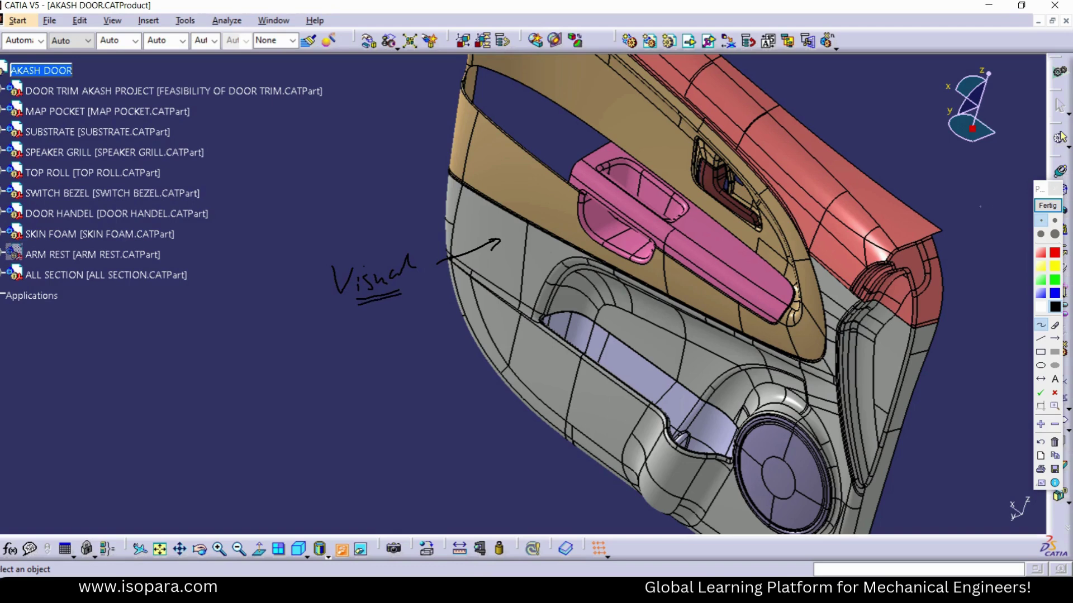
left_click(1048, 205)
left_click(98, 132)
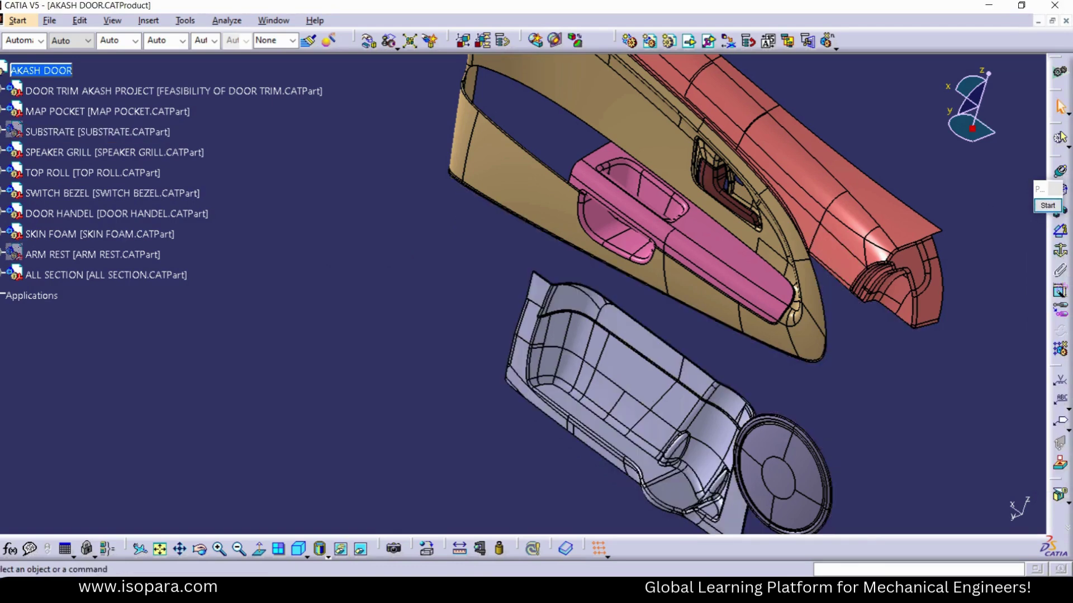
left_click(98, 132)
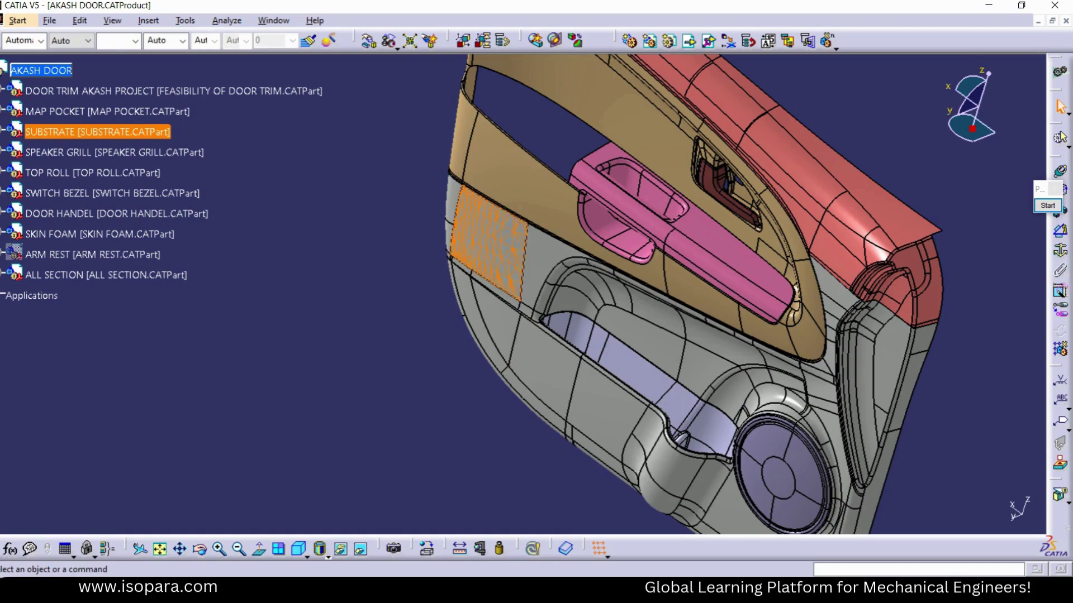
Switch the SUBSTRATE part to Design Mode and center the tree on its Surface.1.
middle_click_drag(620, 358, 570, 358)
left_click(460, 269)
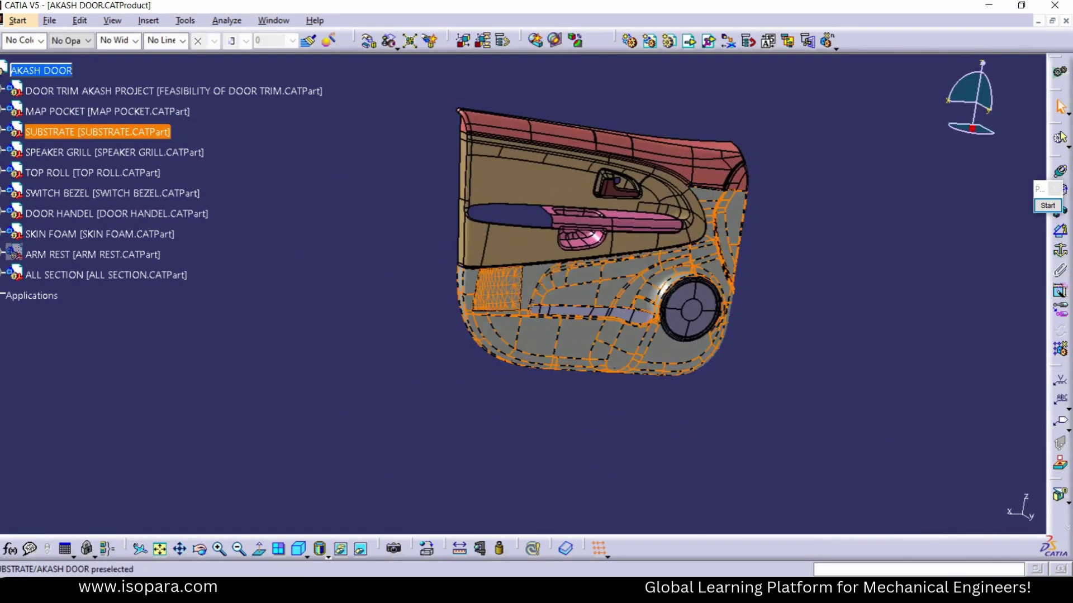
right_click(39, 132)
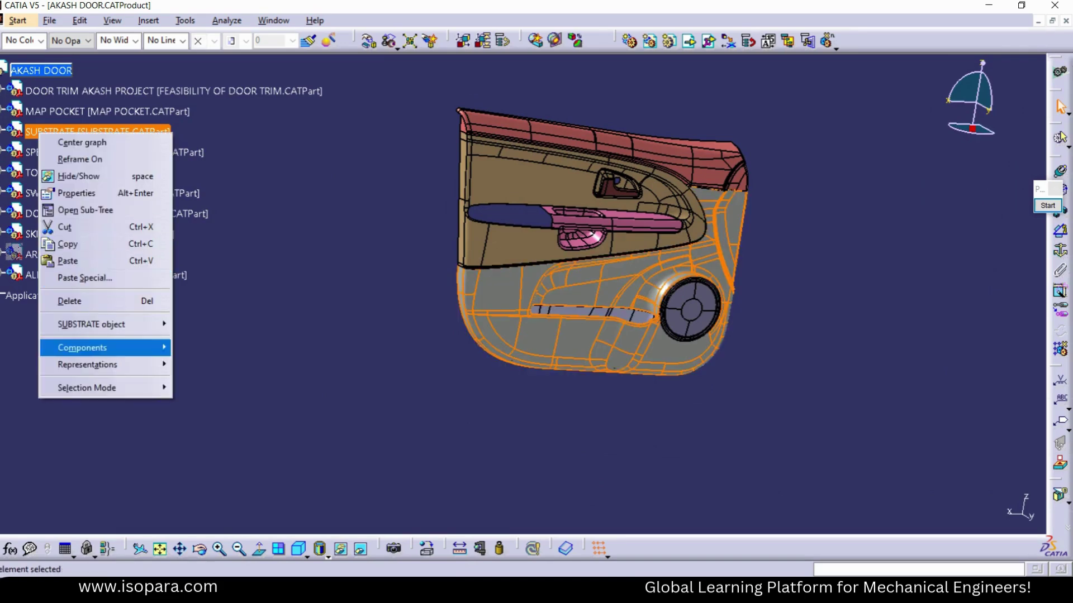
mouse_move(87, 364)
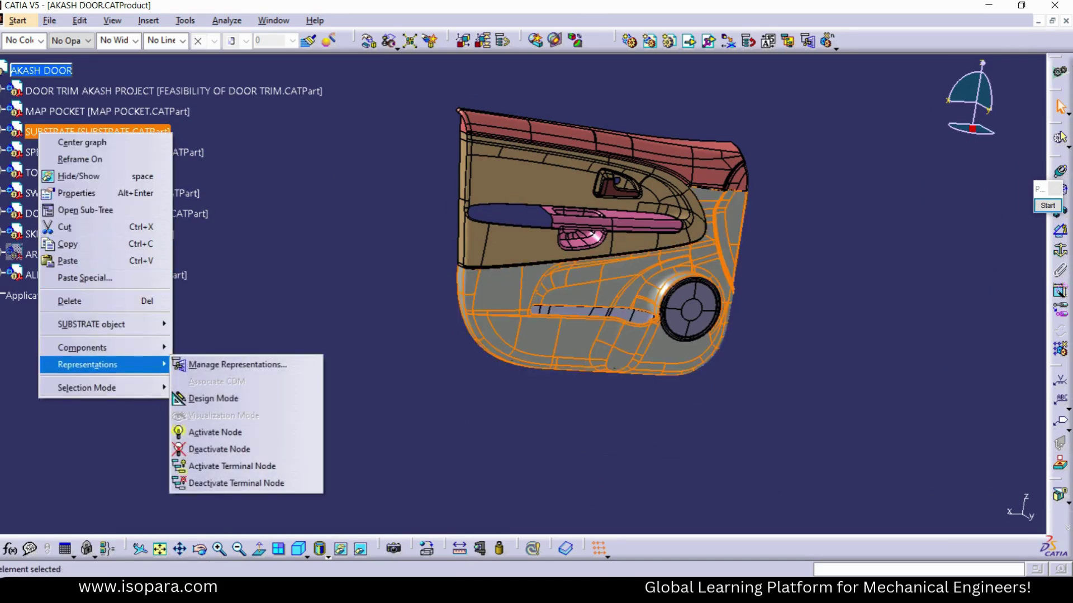
left_click(214, 398)
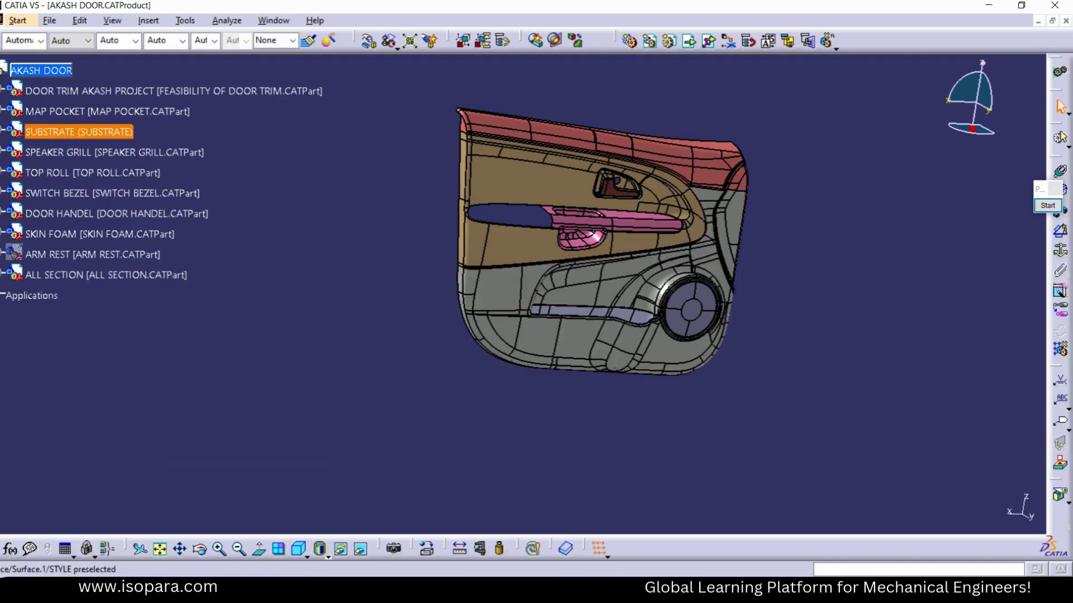
right_click(484, 292)
left_click(512, 303)
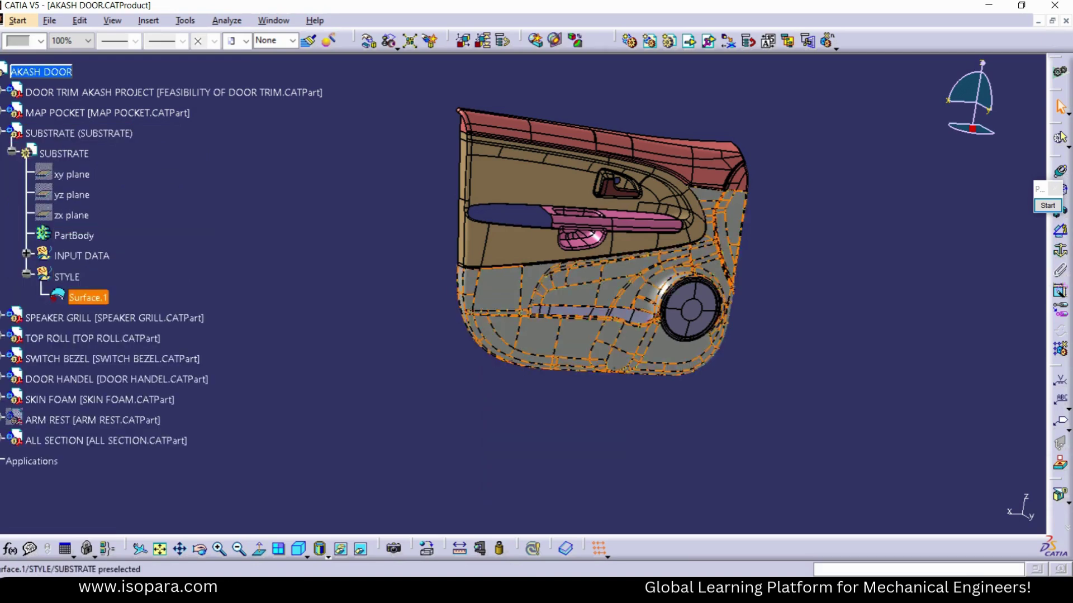
key("Escape")
Expand and select the SPEAKER GRILL node, and handwrite "cgr" with lines leading from the grill using the screen pen.
left_click(2, 317)
scroll(106, 240, "down", 2)
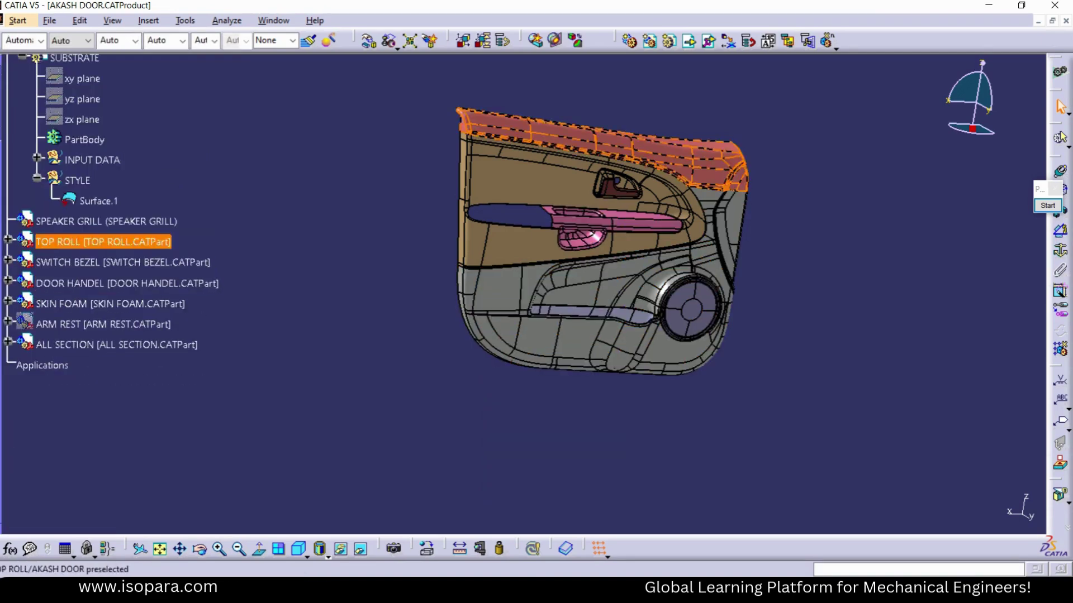
left_click(107, 221)
scroll(123, 281, "up", 1)
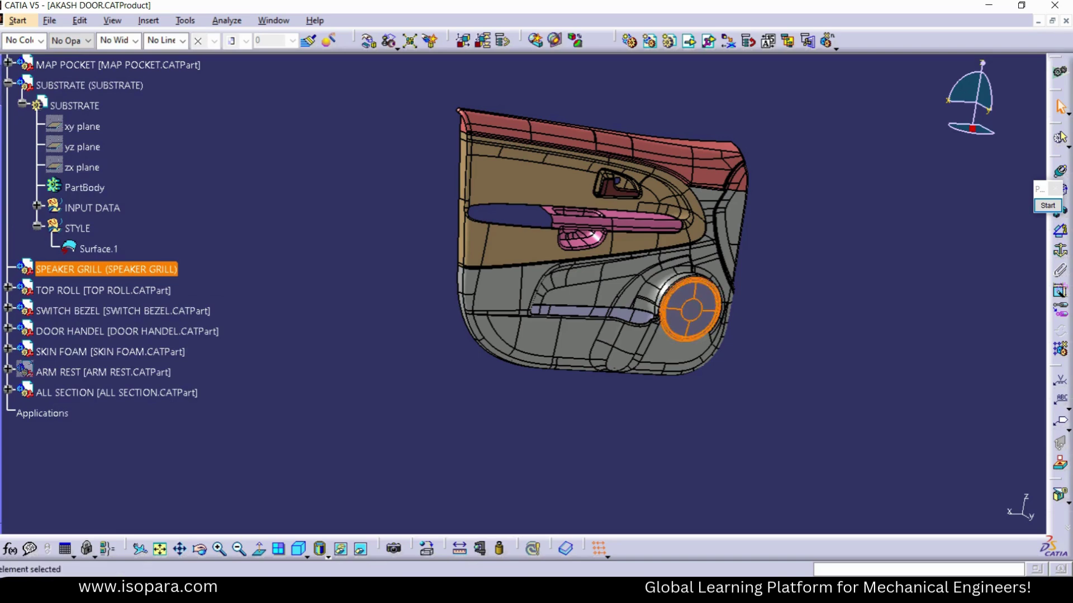
scroll(642, 296, "up", 1)
middle_click_drag(643, 296, 673, 368)
left_click(1047, 205)
left_click_drag(622, 371, 734, 354)
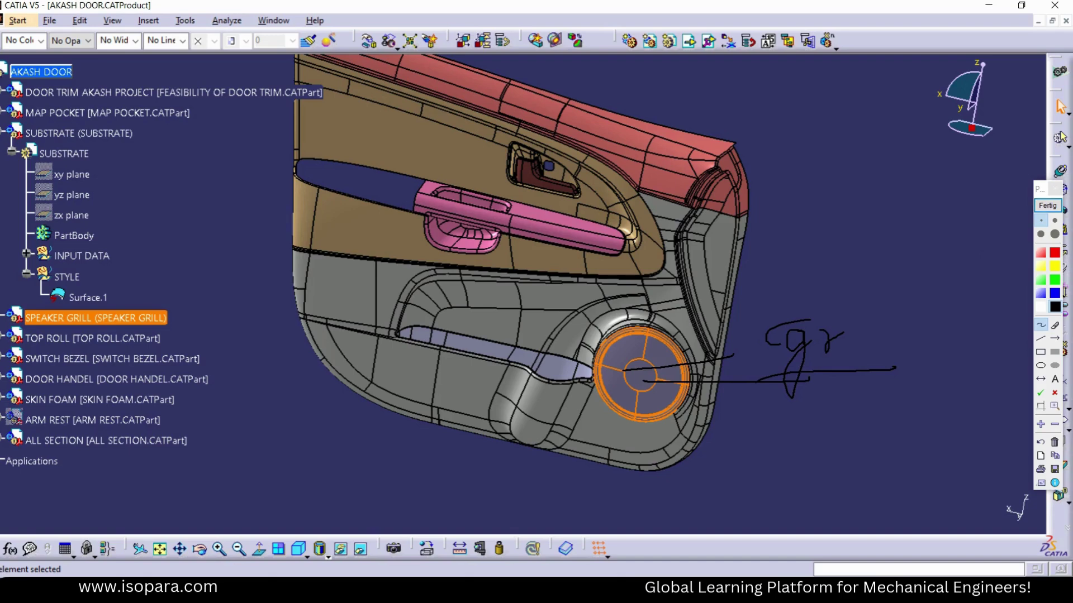
left_click(1048, 205)
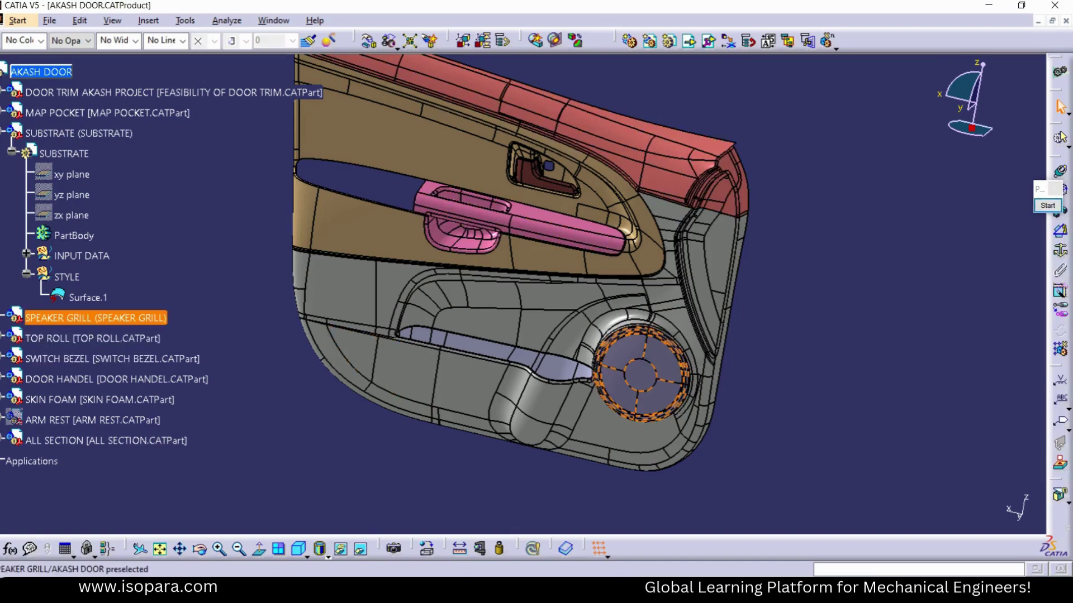
Switch the SPEAKER GRILL part to Design Mode and reveal its planes, PartBody and INPUT DATA in the tree.
right_click(112, 318)
mouse_move(161, 284)
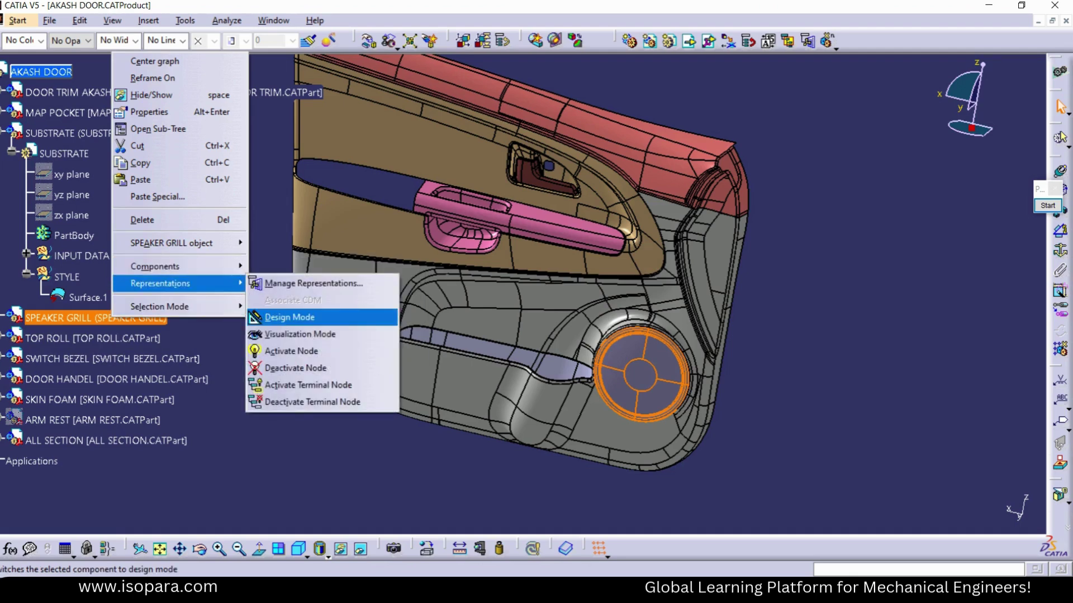
left_click(289, 317)
right_click(637, 385)
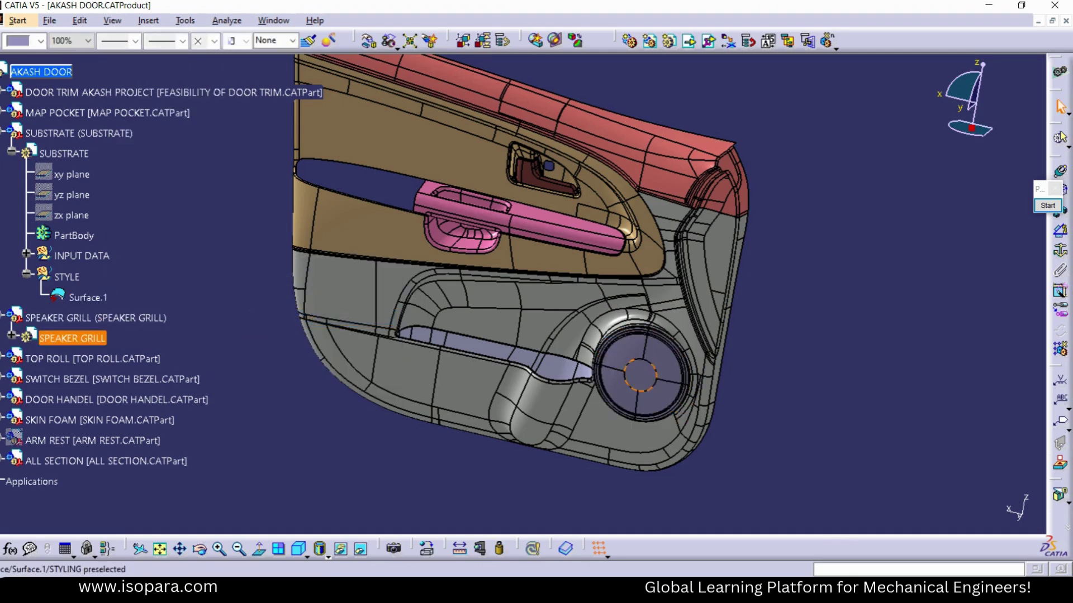
left_click(681, 197)
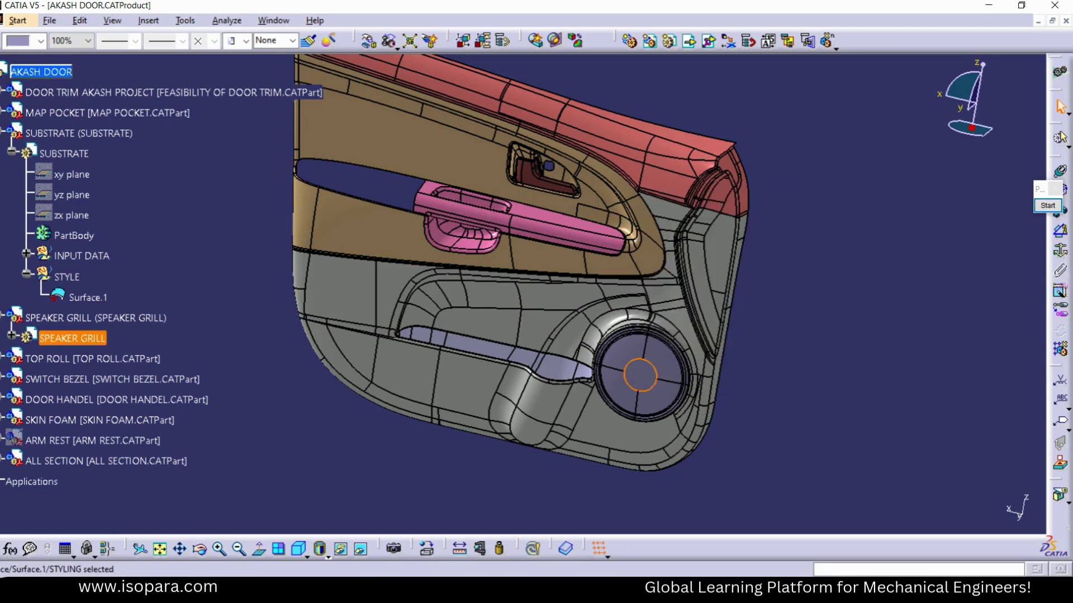
left_click(229, 386)
middle_click_drag(338, 338, 342, 380)
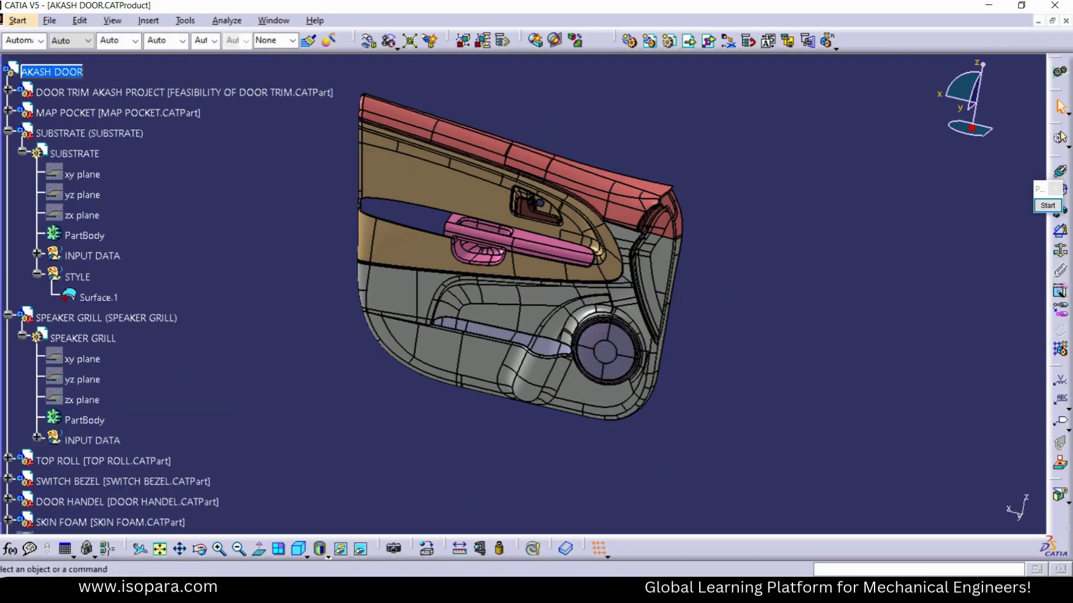
Return the SPEAKER GRILL part to Visualization Mode.
right_click(82, 322)
mouse_move(131, 290)
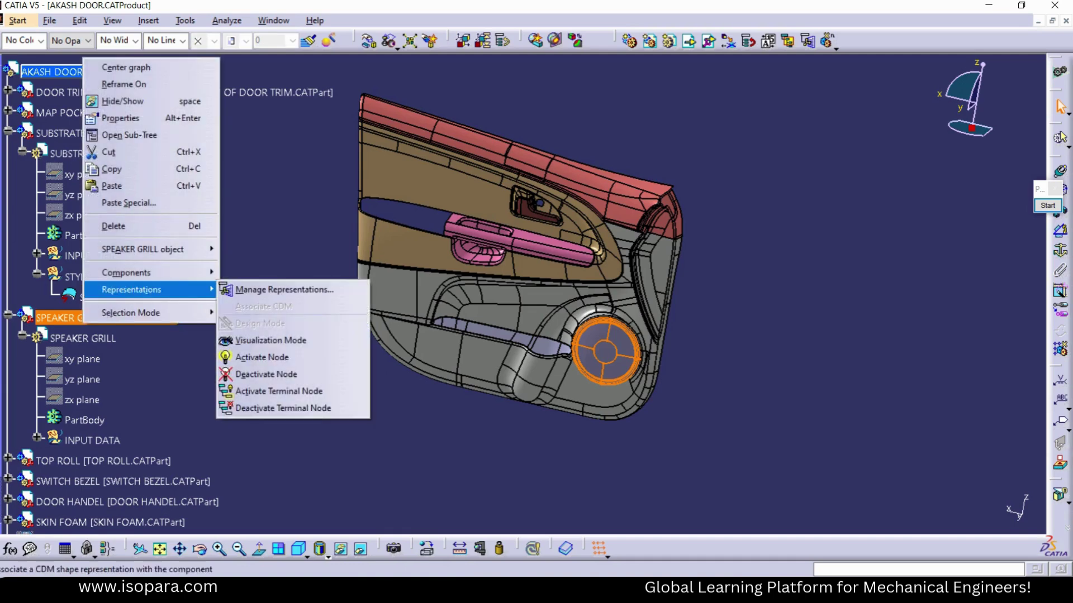
left_click(263, 340)
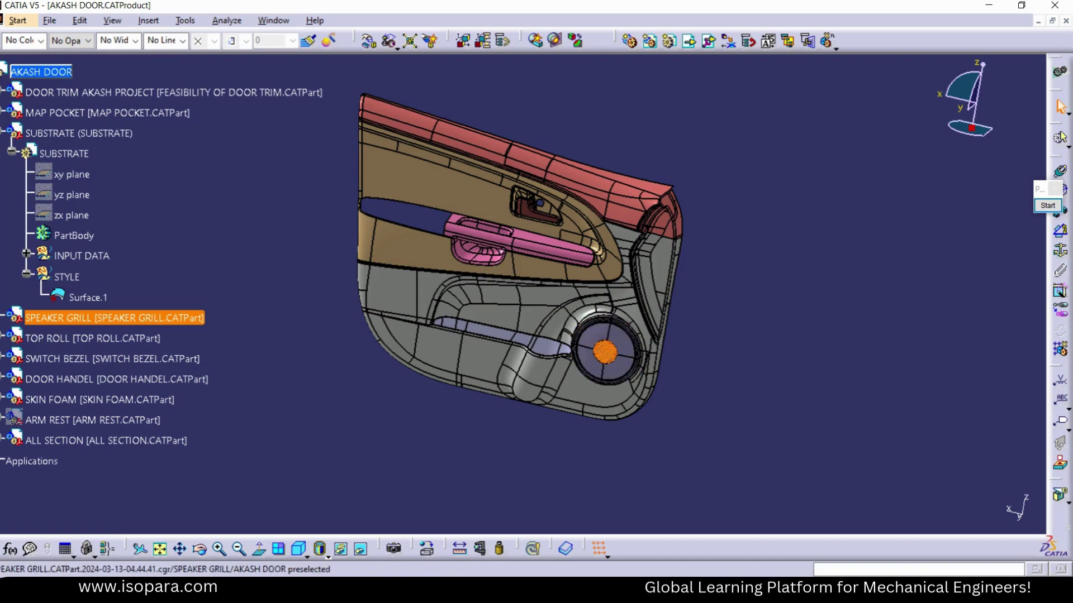
middle_click_drag(589, 336, 581, 389, "ctrl")
Return the SUBSTRATE part to Visualization Mode and orbit the door assembly.
right_click(84, 133)
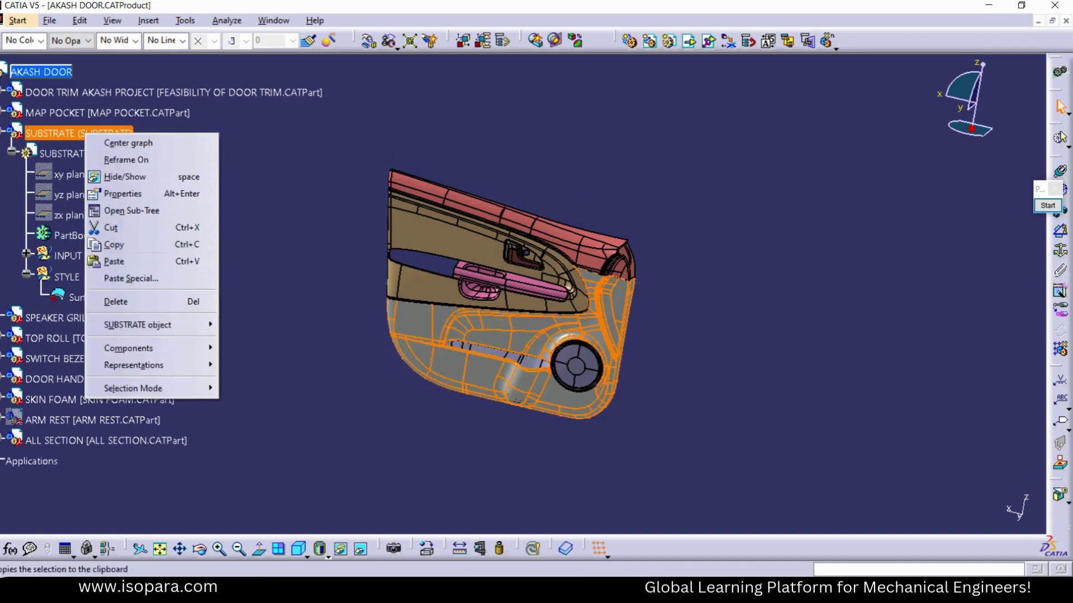
mouse_move(134, 365)
left_click(270, 416)
mouse_move(386, 399)
middle_mouse_down("ctrl")
mouse_move(391, 349)
mouse_move(385, 399)
middle_mouse_up("ctrl")
middle_click_drag(386, 399, 366, 350)
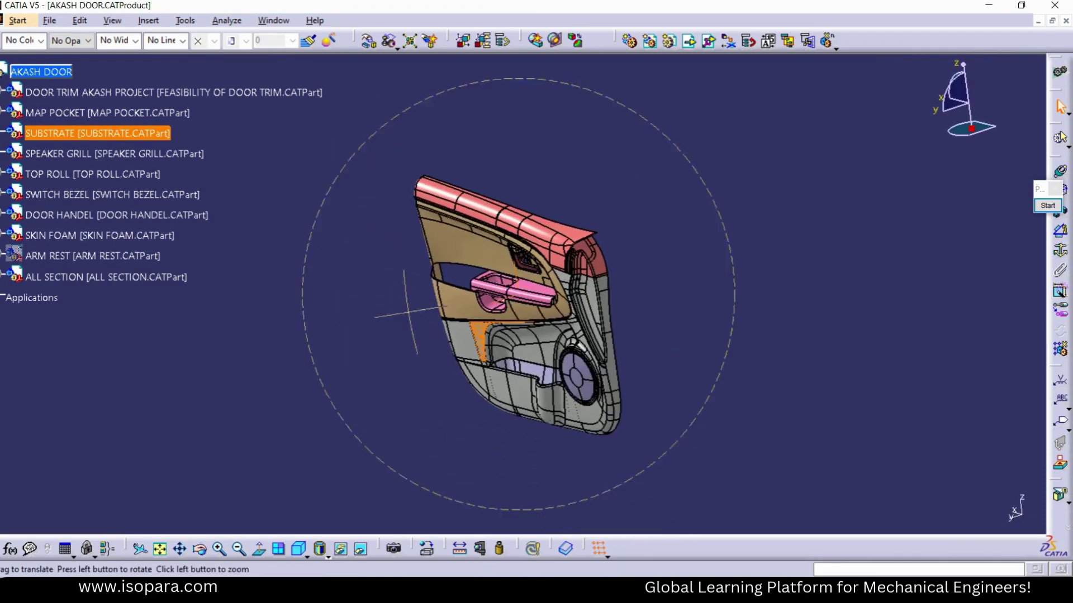